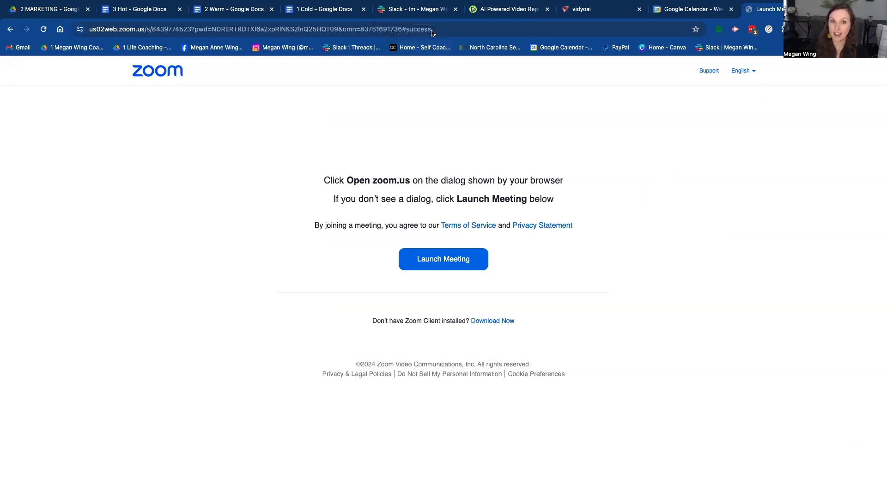
- Switch to Slack's tm channel to watch the shared client video
{"action": "left_click", "coordinate": [433, 12]}
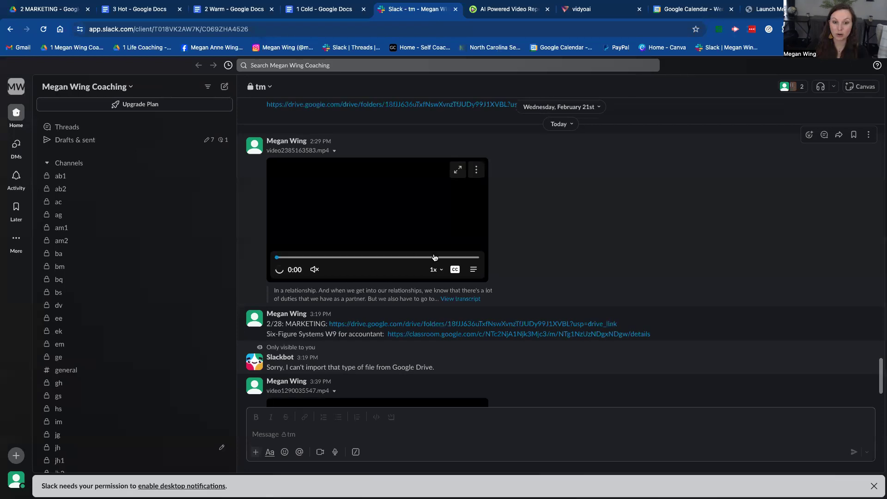
{"action": "scroll", "coordinate": [398, 234], "scroll_direction": "up", "scroll_amount": 2}
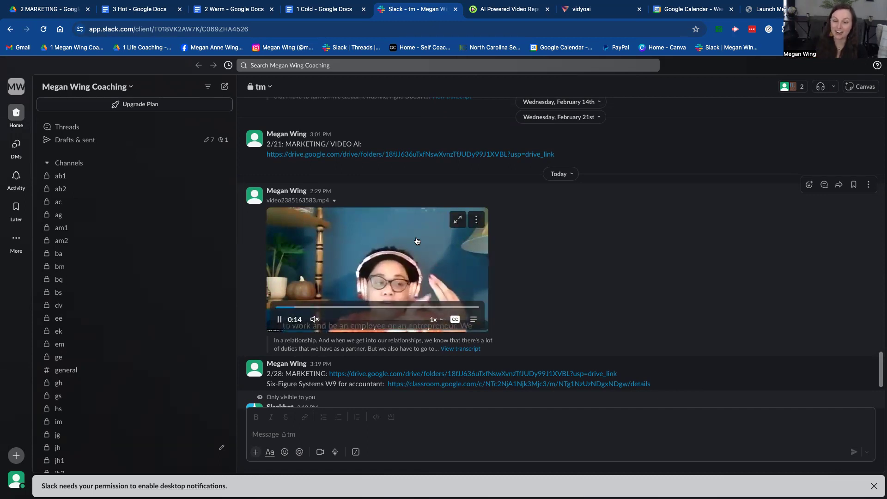
- Open the TM Core Pillars doc from the Drive folder, then return to the Slack video
{"action": "left_click", "coordinate": [47, 12]}
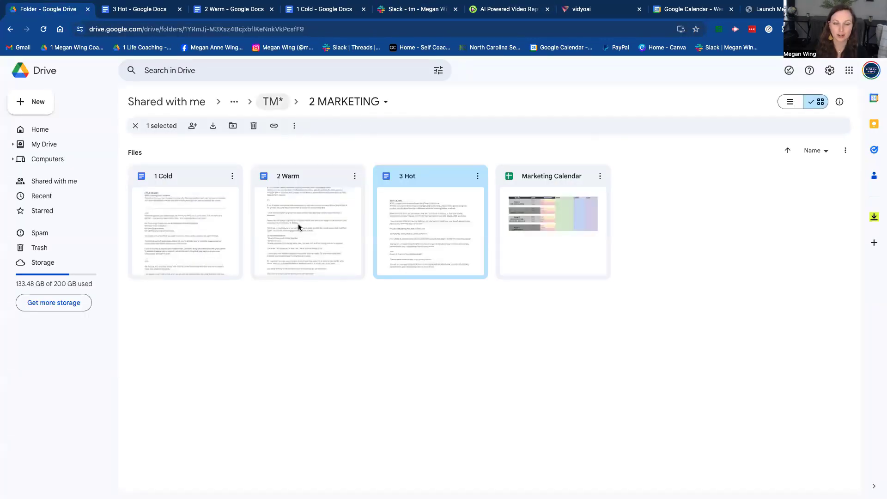
{"action": "double_click", "coordinate": [197, 251]}
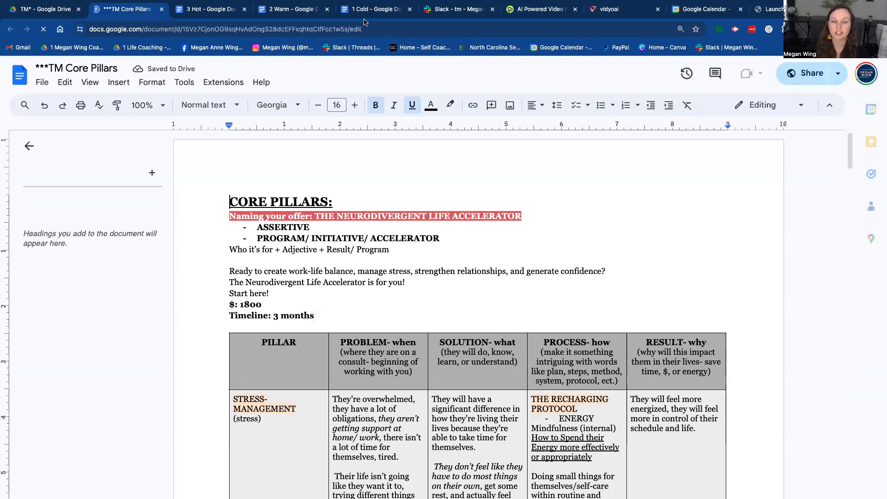
{"action": "left_click", "coordinate": [37, 10]}
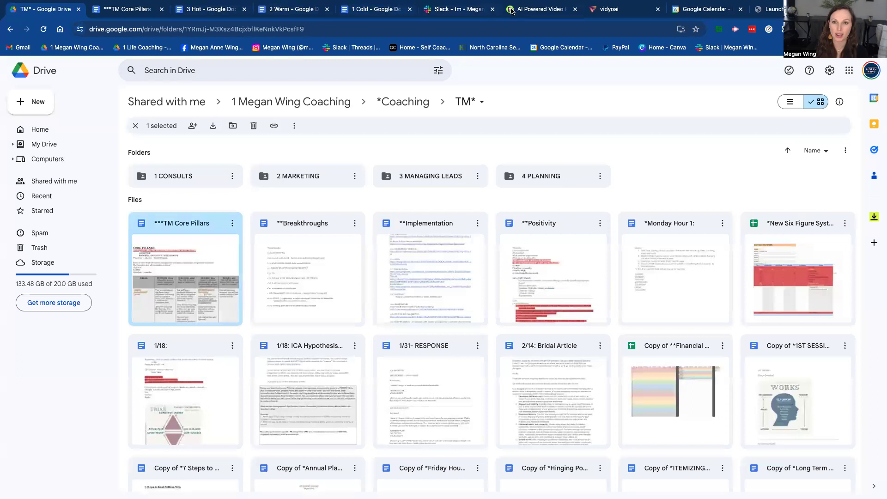
{"action": "left_click", "coordinate": [464, 9]}
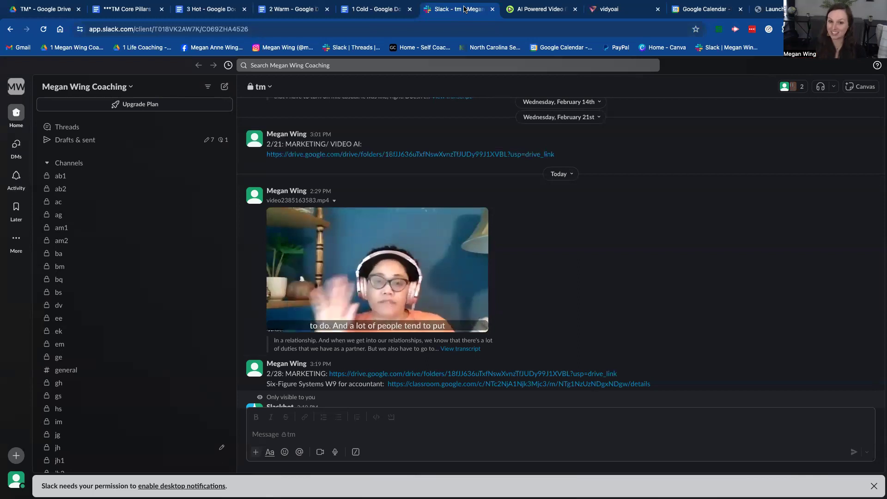
{"action": "mouse_move", "coordinate": [466, 266]}
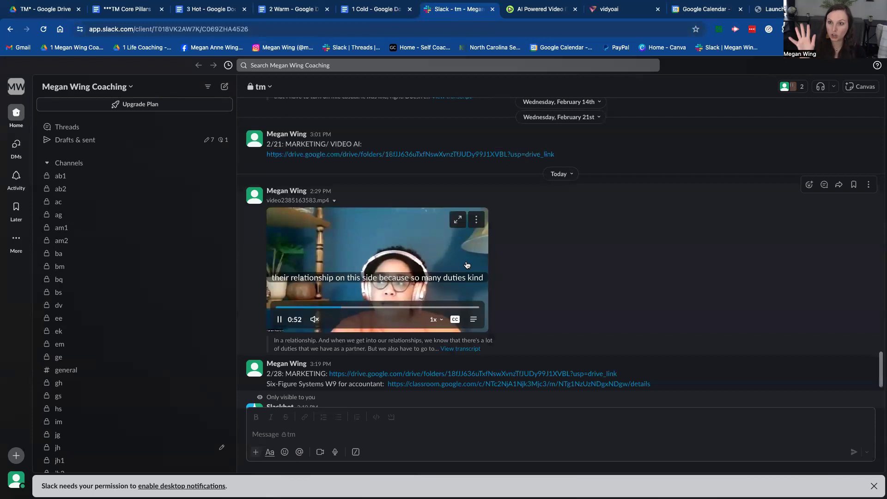
{"action": "left_click", "coordinate": [605, 9]}
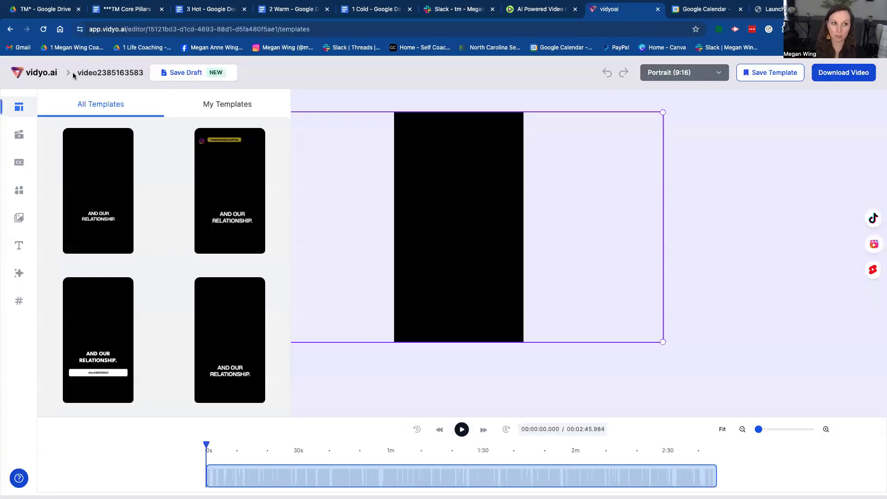
{"action": "left_click", "coordinate": [40, 73]}
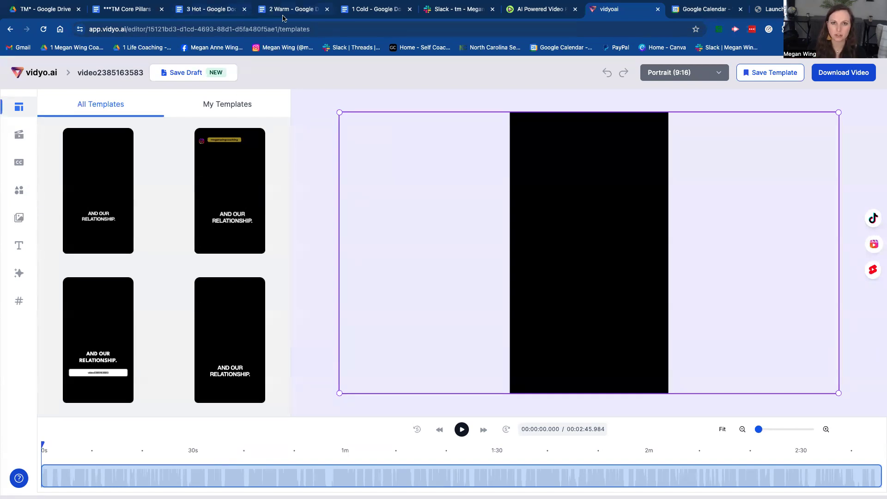
{"action": "left_click", "coordinate": [447, 14]}
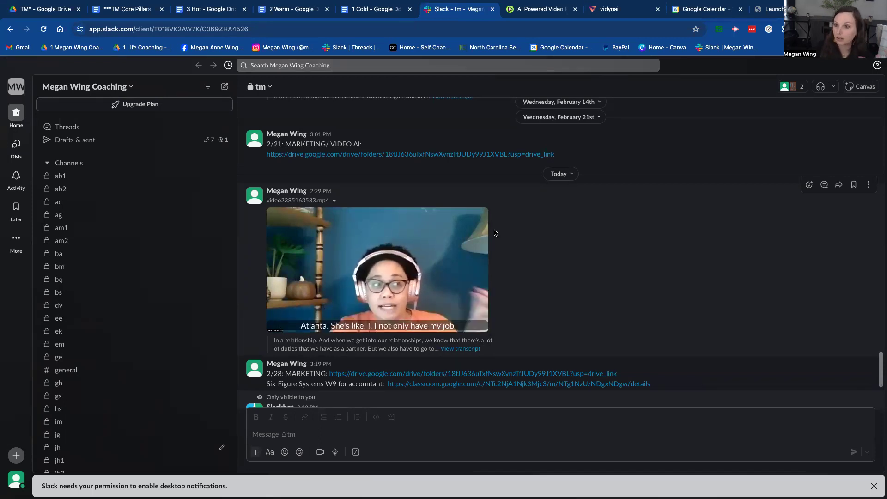
- Open the client video's transcript and select its opening lines, then switch to the vidyo.ai editor
{"action": "left_click", "coordinate": [464, 349]}
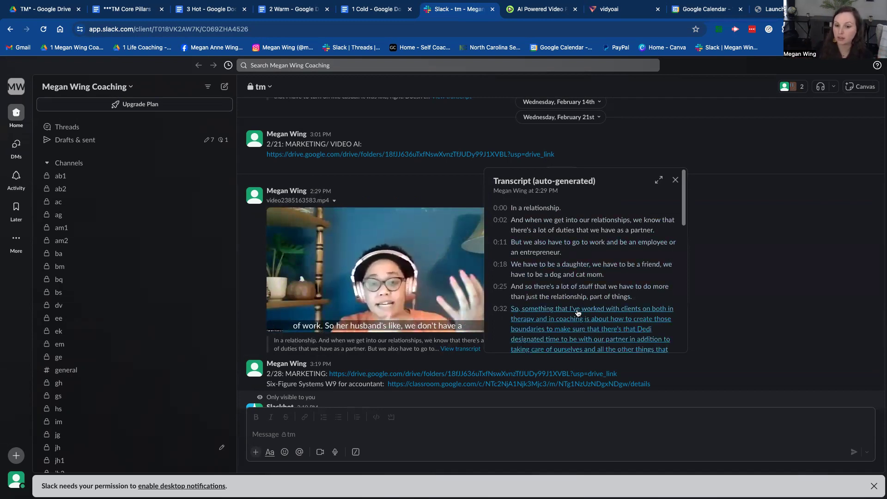
{"action": "scroll", "coordinate": [573, 271], "scroll_direction": "down", "scroll_amount": 1}
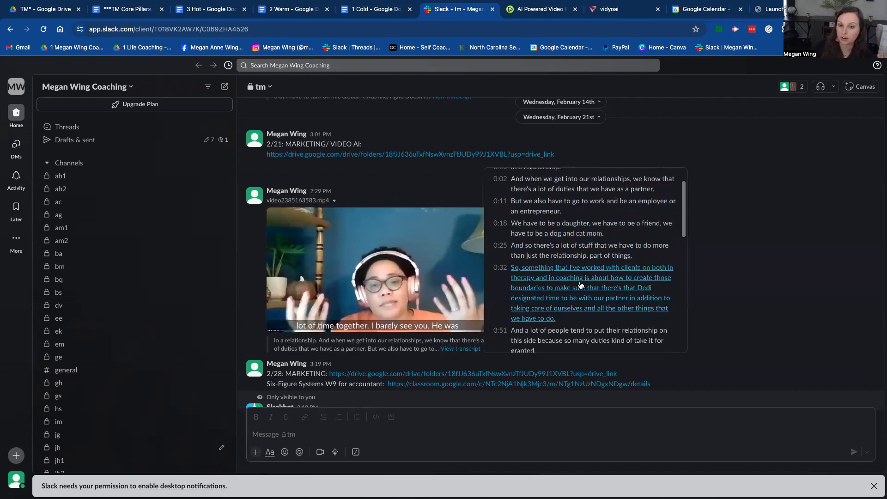
{"action": "scroll", "coordinate": [579, 281], "scroll_direction": "down", "scroll_amount": 1}
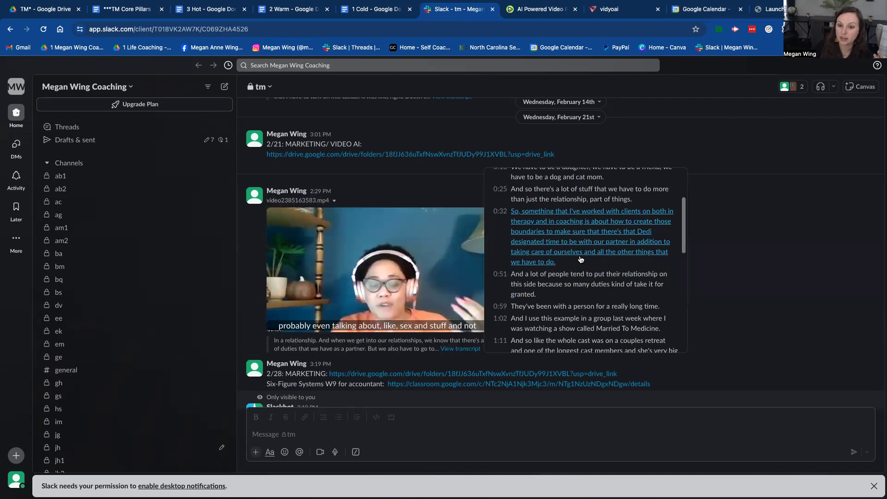
{"action": "scroll", "coordinate": [555, 294], "scroll_direction": "up", "scroll_amount": 1}
{"action": "scroll", "coordinate": [555, 294], "scroll_direction": "up", "scroll_amount": 1}
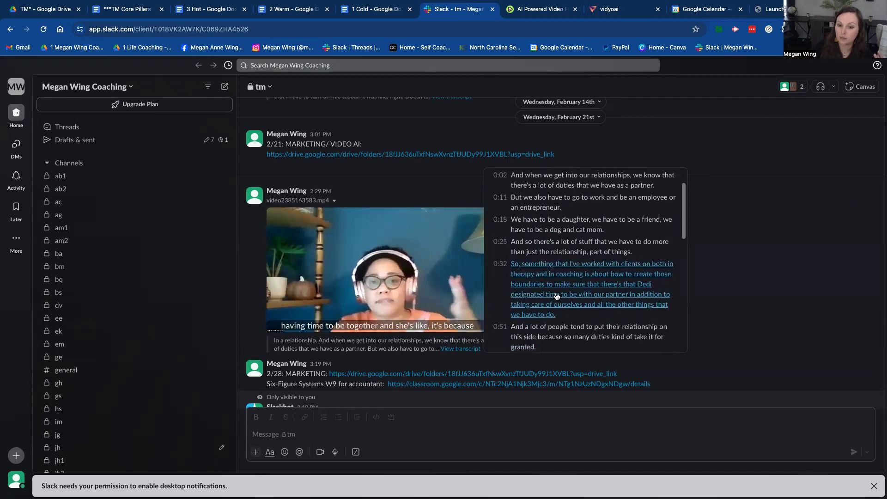
{"action": "scroll", "coordinate": [555, 294], "scroll_direction": "up", "scroll_amount": 2}
{"action": "scroll", "coordinate": [556, 249], "scroll_direction": "up", "scroll_amount": 2}
{"action": "scroll", "coordinate": [552, 329], "scroll_direction": "down", "scroll_amount": 2}
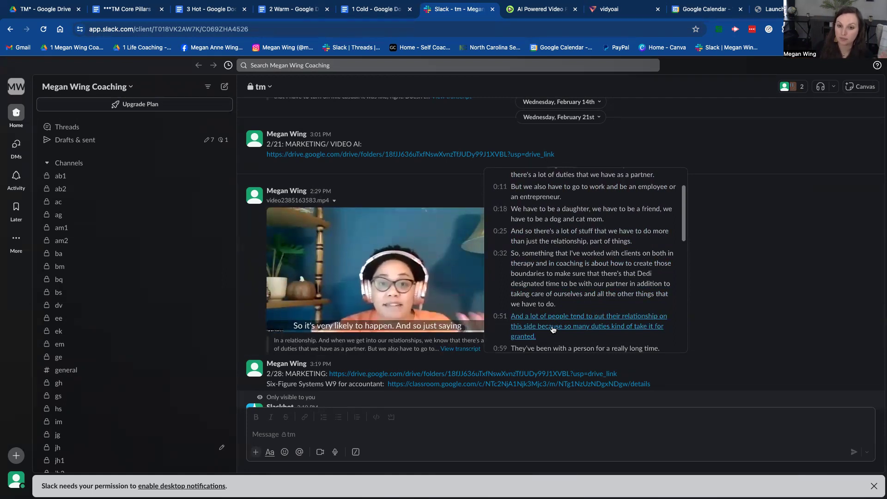
{"action": "scroll", "coordinate": [524, 208], "scroll_direction": "up", "scroll_amount": 1}
{"action": "scroll", "coordinate": [522, 206], "scroll_direction": "up", "scroll_amount": 1}
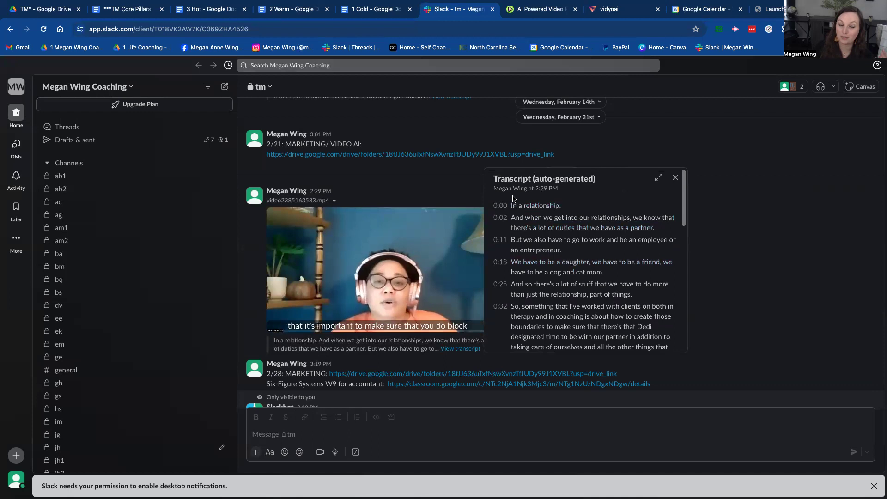
{"action": "left_click_drag", "start_coordinate": [512, 206], "coordinate": [538, 262]}
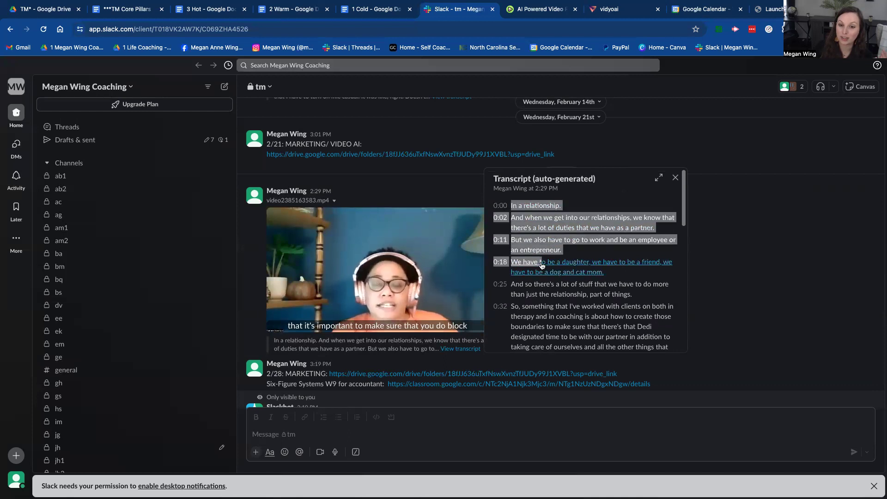
{"action": "left_click", "coordinate": [530, 196]}
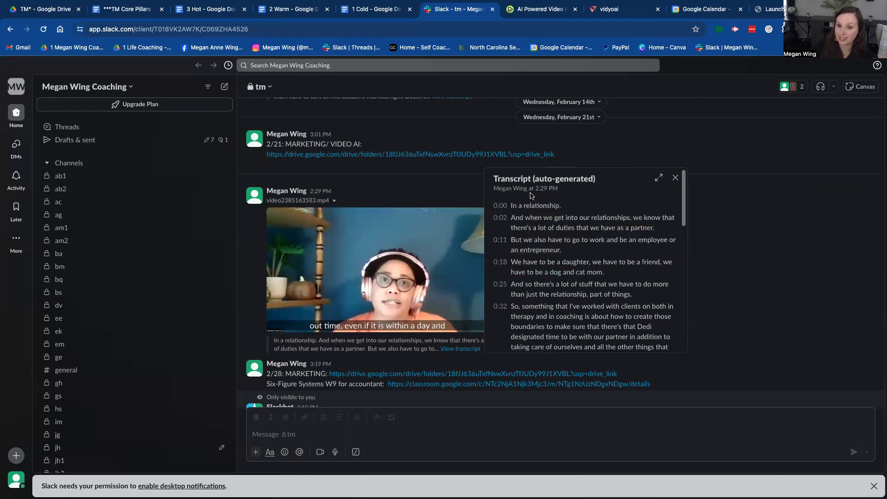
{"action": "left_click", "coordinate": [552, 10]}
{"action": "left_click", "coordinate": [604, 10]}
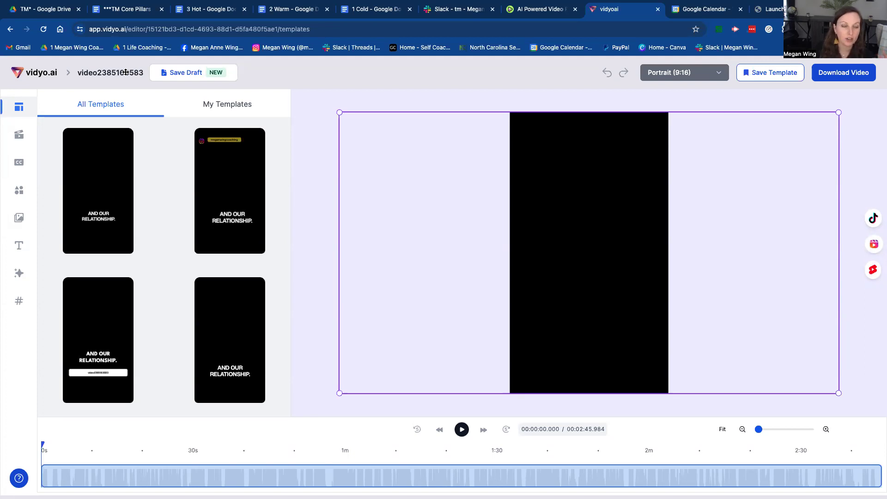
- Open the GICWmAC project's top short clip transcript and select it, then return to Slack
{"action": "left_click", "coordinate": [40, 75]}
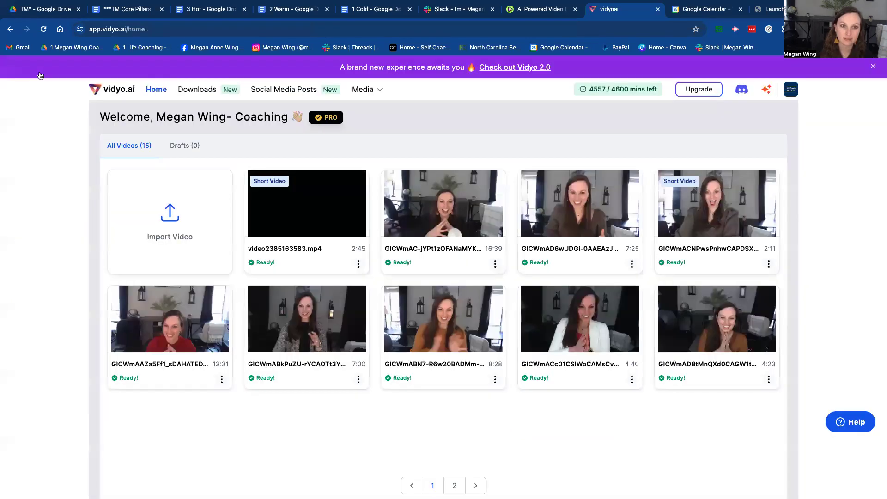
{"action": "left_click", "coordinate": [443, 206]}
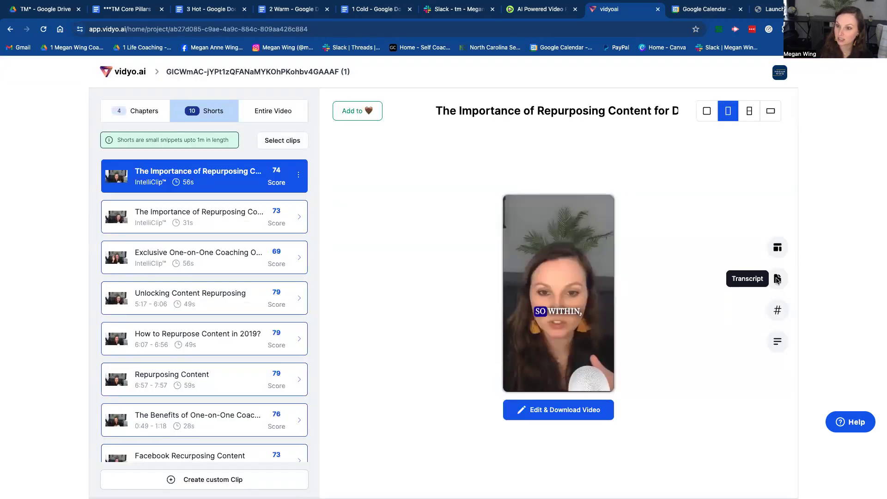
{"action": "left_click", "coordinate": [778, 279]}
{"action": "triple_click", "coordinate": [704, 272]}
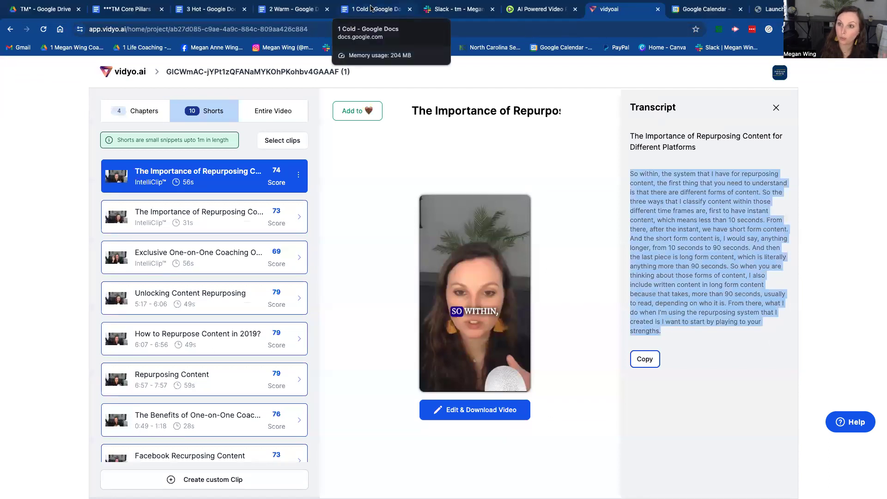
{"action": "left_click", "coordinate": [462, 21]}
{"action": "scroll", "coordinate": [575, 326], "scroll_direction": "down", "scroll_amount": 2}
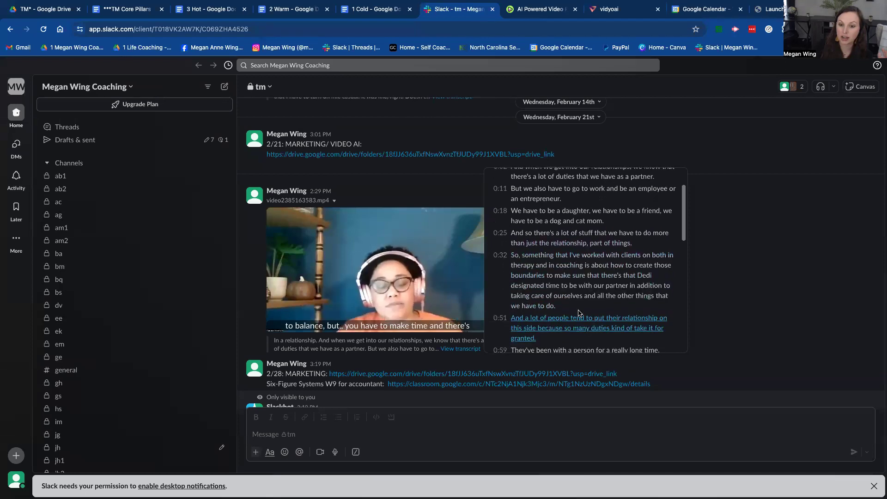
{"action": "scroll", "coordinate": [575, 336], "scroll_direction": "down", "scroll_amount": 1}
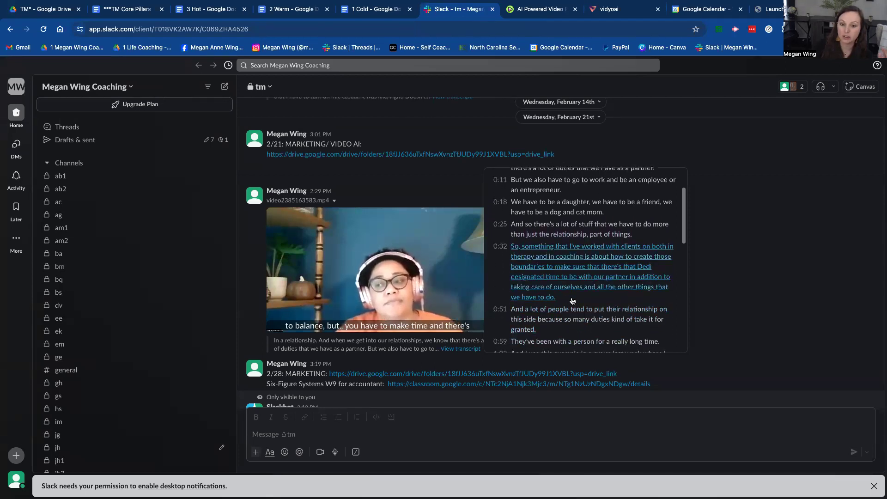
{"action": "scroll", "coordinate": [508, 183], "scroll_direction": "up", "scroll_amount": 2}
{"action": "scroll", "coordinate": [499, 189], "scroll_direction": "up", "scroll_amount": 1}
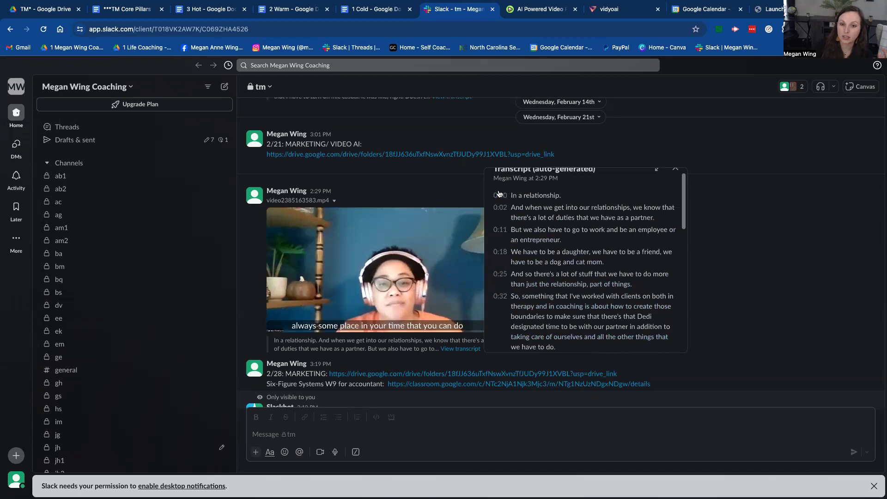
{"action": "mouse_move", "coordinate": [509, 195]}
{"action": "left_mouse_down"}
{"action": "mouse_move", "coordinate": [563, 328]}
{"action": "mouse_move", "coordinate": [579, 187]}
{"action": "left_mouse_up"}
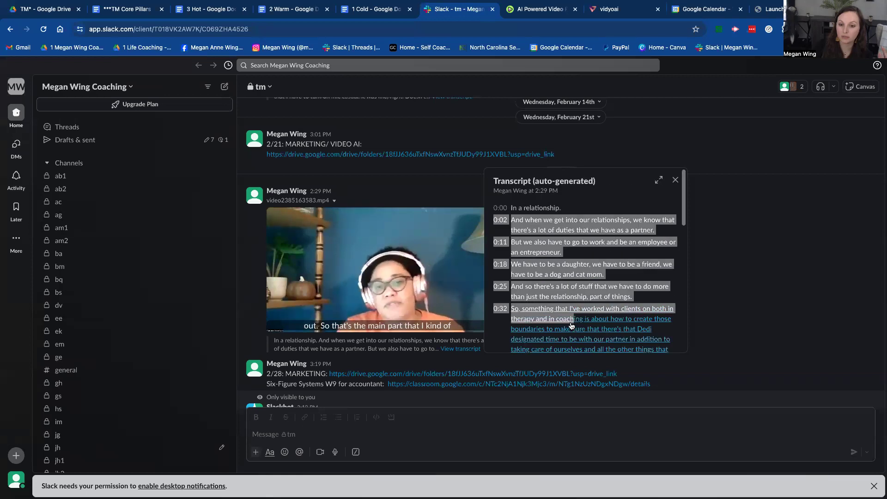
- Select the client video's transcript from the 0:02 line through the 0:32 passage
{"action": "mouse_move", "coordinate": [579, 188]}
{"action": "left_mouse_down"}
{"action": "mouse_move", "coordinate": [567, 342]}
{"action": "mouse_move", "coordinate": [583, 226]}
{"action": "left_mouse_up"}
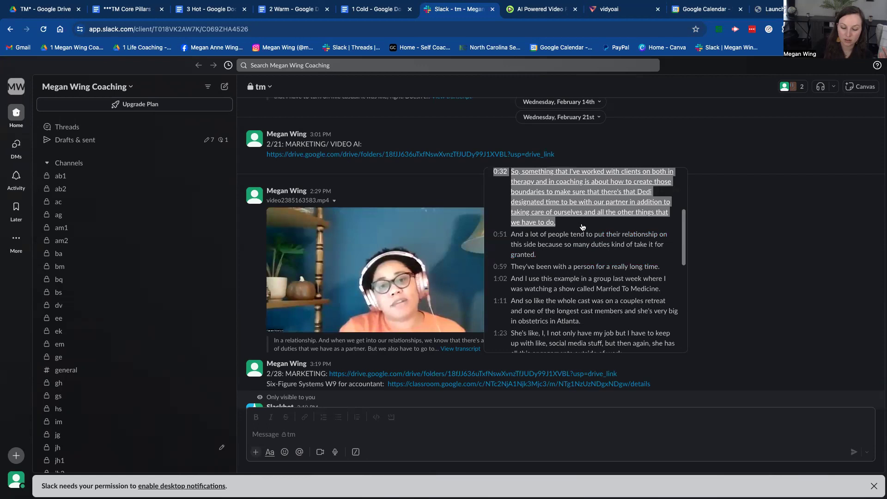
- Paste the transcript below the divider in '1 Cold' as plain, unformatted text
{"action": "left_click", "coordinate": [378, 12]}
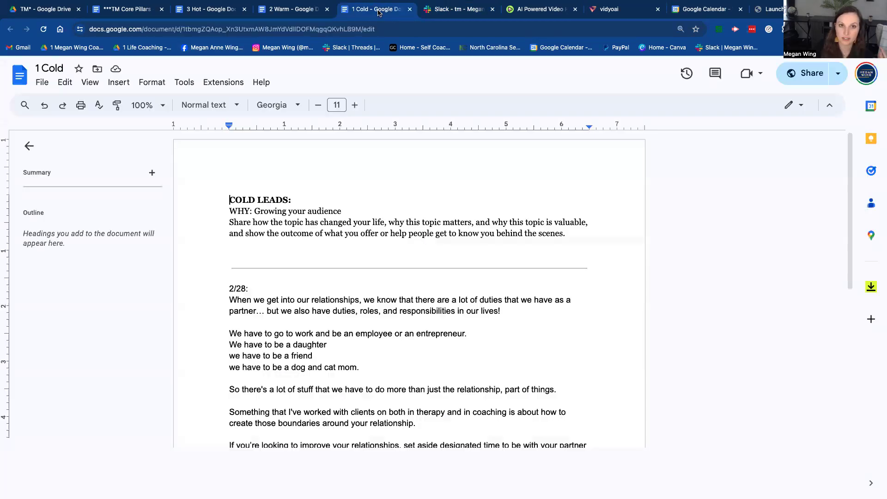
{"action": "left_click", "coordinate": [290, 251]}
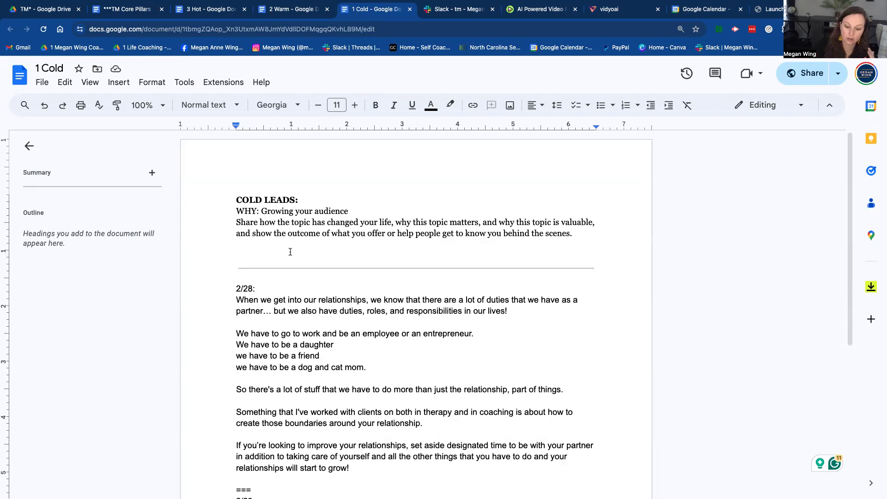
{"action": "type", "text": "0:02 And when we get into our relationships, we know that there's a lot of duties that we have as a partner. 0:11 But we also have to go to work and be an employee or an entrepreneur. 0:18 We have to be a daughter, we have to be a friend, we have to be a dog and cat mom. 0:25 And so there's a lot of stuff that we have to do more than just the relationship, part of things. 0:32 So, something that I've worked with clients on both in therapy and in coaching is about how to create those boundaries to make sure that there's that Dedi designated time to be with our partner in addition to taking care of ourselves and all the other things that we have to do."}
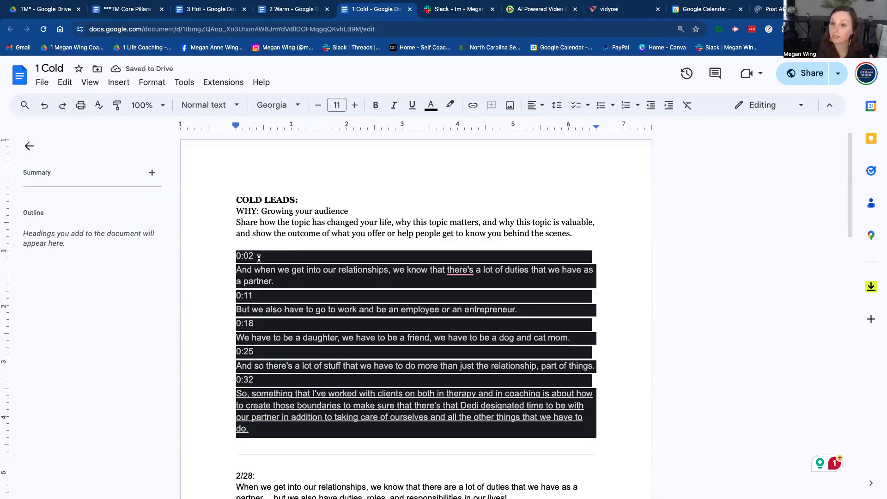
{"action": "left_click", "coordinate": [43, 105]}
{"action": "type", "text": "0:02 And when we get into our relationships, we know that there's a lot of duties that we have as a partner.  0:11 But we also have to go to work and be an employee or an entrepreneur.  0:18 We have to be a daughter, we have to be a friend, we have to be a dog and cat mom.  0:25 And so there's a lot of stuff that we have to do more than just the relationship, part of things.  0:32 So, something that I've worked with clients on both in therapy and in coaching is about how to create those boundaries to make sure that there's that Dedi designated time to be with our partner in addition to taking care of ourselves and all the other things that we have to do."}
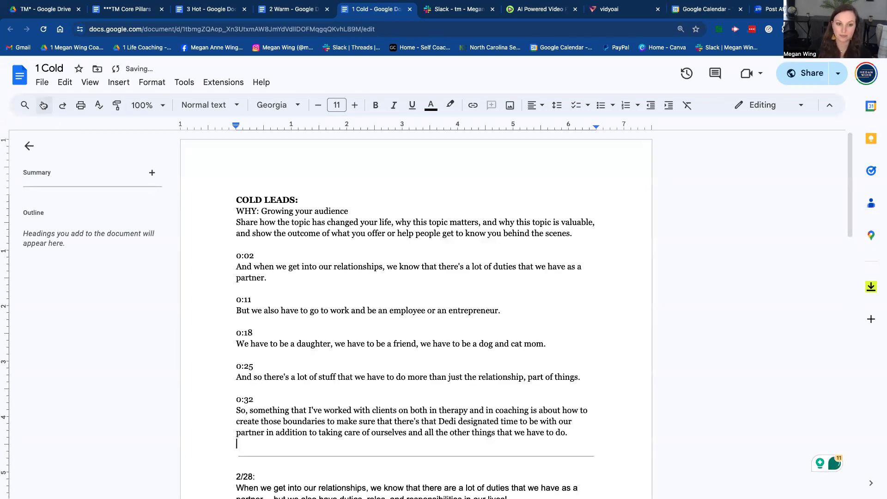
{"action": "left_click_drag", "start_coordinate": [253, 266], "coordinate": [200, 261]}
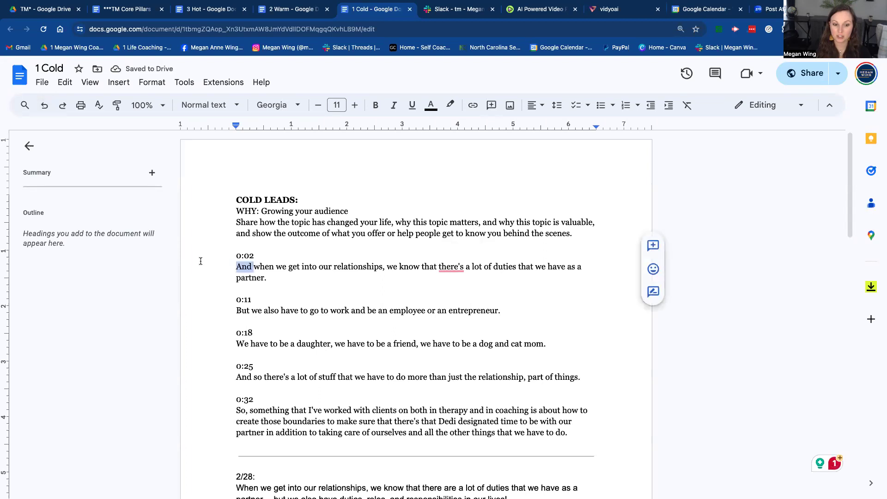
{"action": "scroll", "coordinate": [200, 260], "scroll_direction": "down", "scroll_amount": 2}
{"action": "scroll", "coordinate": [243, 250], "scroll_direction": "down", "scroll_amount": 2}
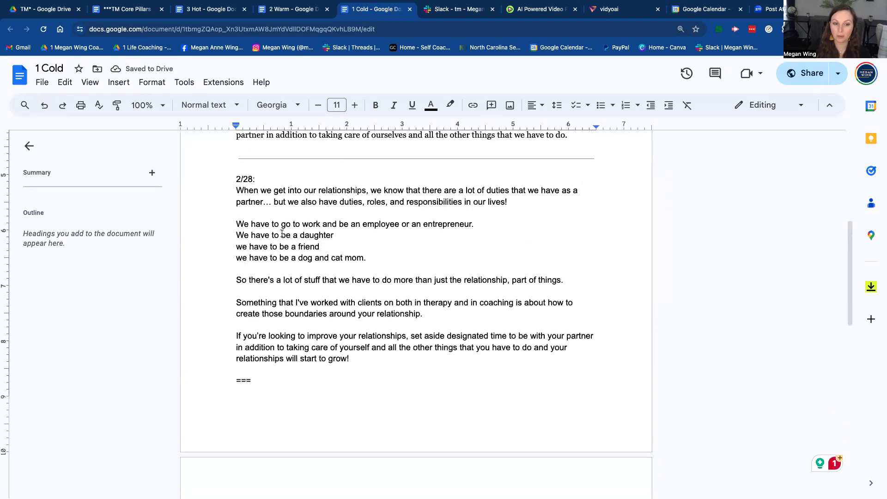
{"action": "scroll", "coordinate": [477, 354], "scroll_direction": "up", "scroll_amount": 1}
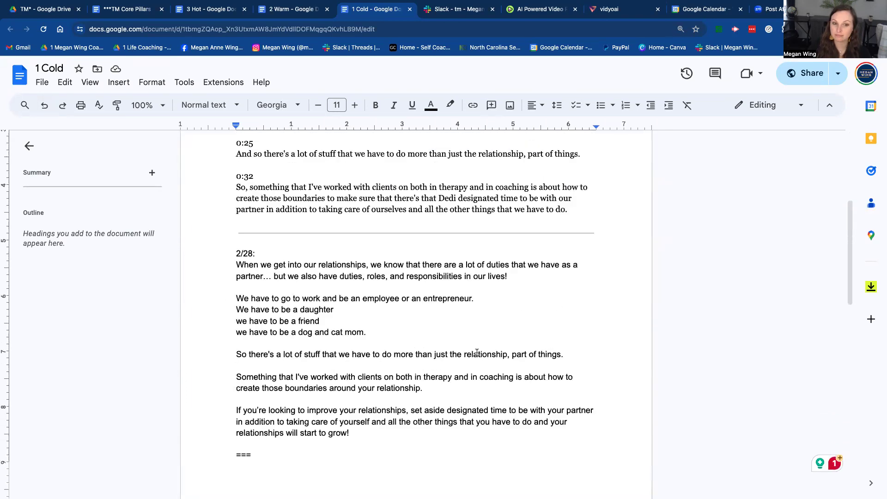
{"action": "scroll", "coordinate": [386, 285], "scroll_direction": "up", "scroll_amount": 3}
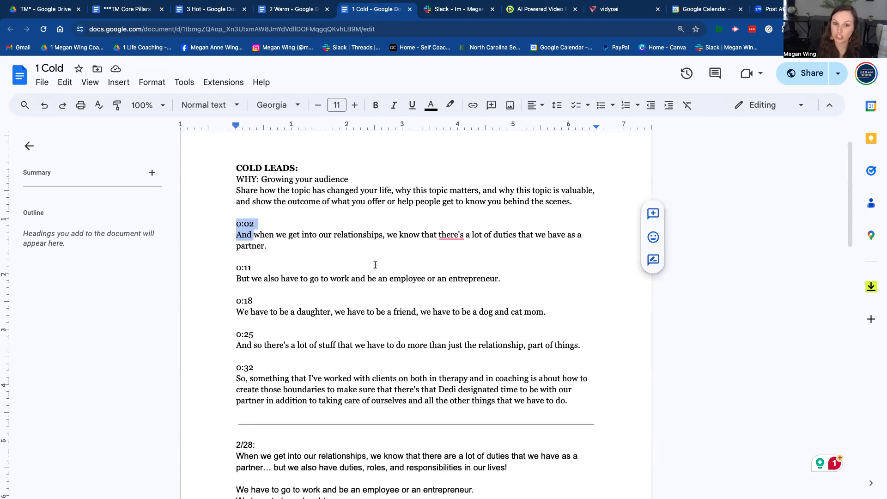
{"action": "scroll", "coordinate": [375, 265], "scroll_direction": "down", "scroll_amount": 3}
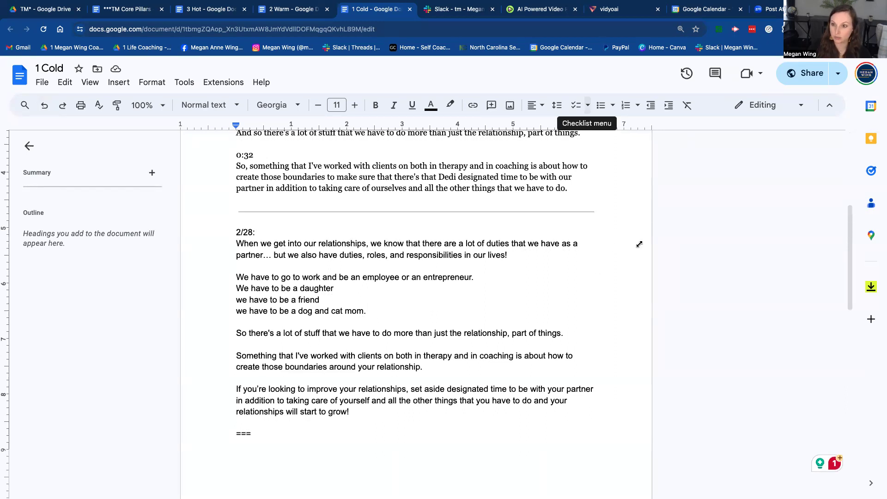
- Select the 2/29 post copy paragraphs in the '1 Cold' document
{"action": "key", "text": "ctrl+t"}
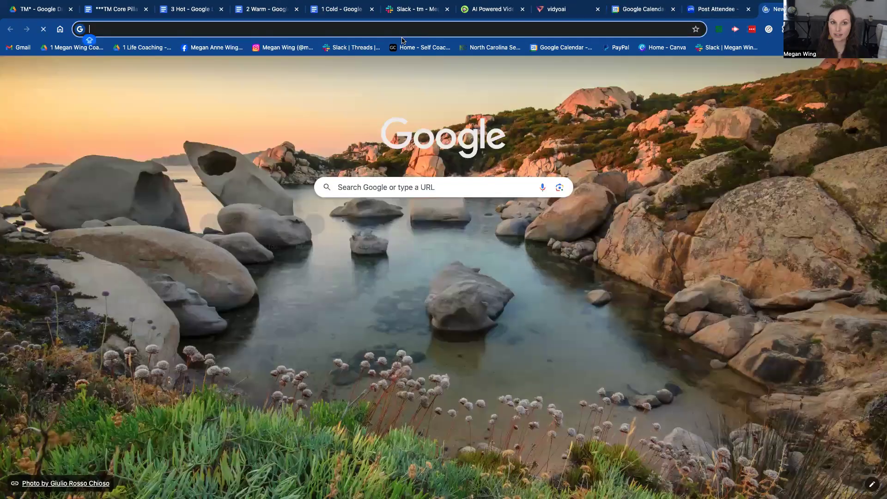
{"action": "left_click", "coordinate": [329, 8]}
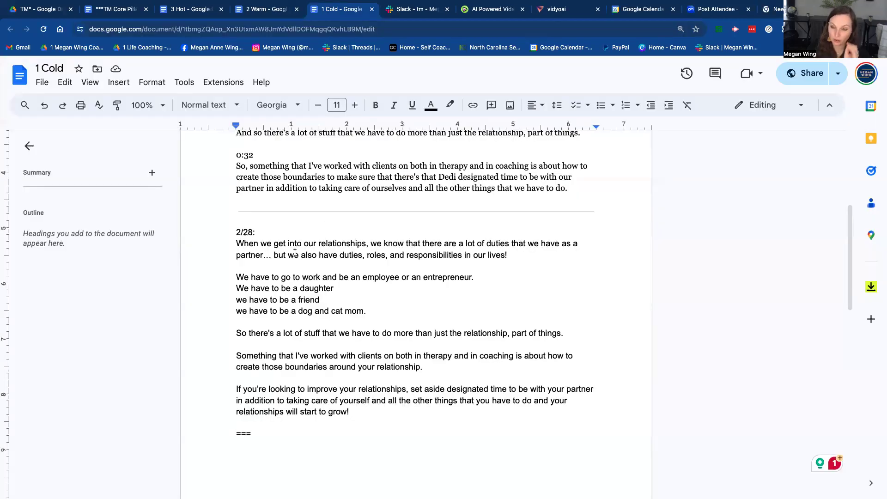
{"action": "scroll", "coordinate": [300, 269], "scroll_direction": "down", "scroll_amount": 1}
{"action": "scroll", "coordinate": [299, 269], "scroll_direction": "down", "scroll_amount": 3}
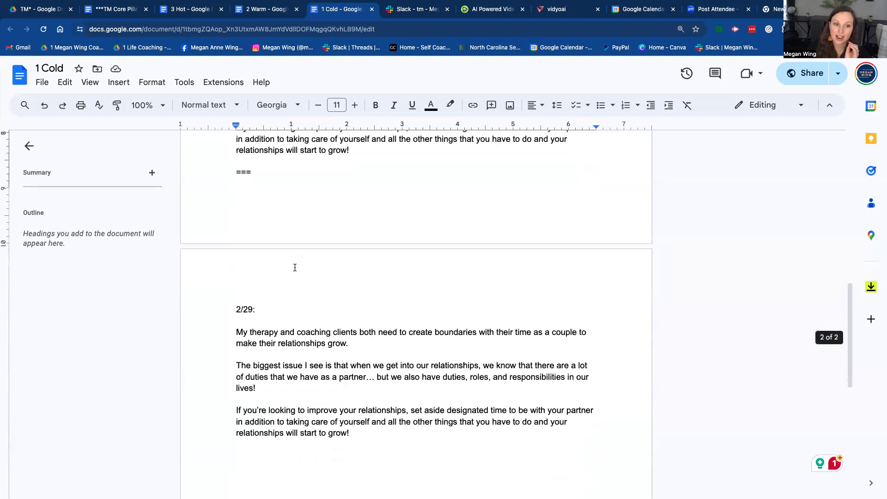
{"action": "left_click_drag", "start_coordinate": [234, 333], "coordinate": [435, 446]}
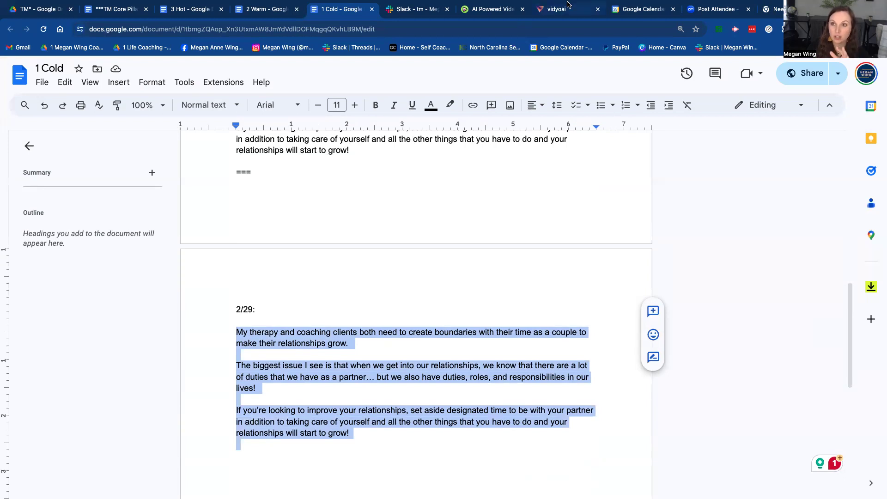
{"action": "left_click", "coordinate": [493, 9]}
{"action": "key", "text": "ctrl+Tab"}
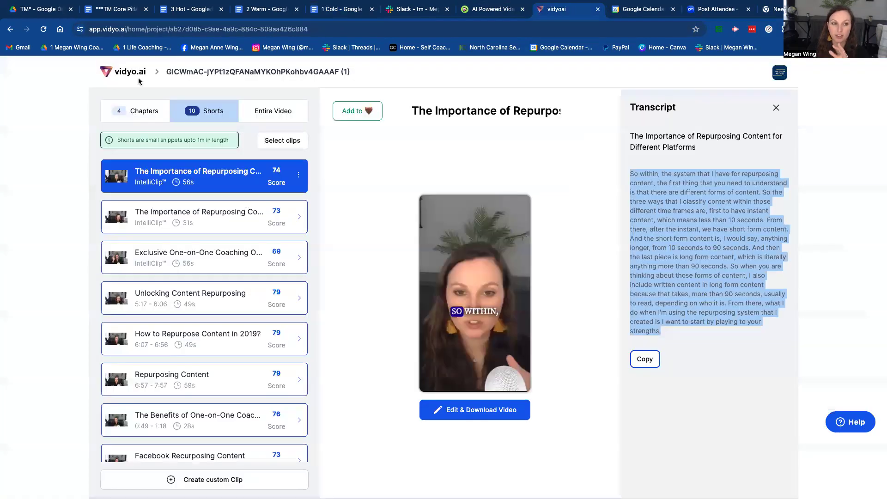
{"action": "left_click", "coordinate": [143, 79]}
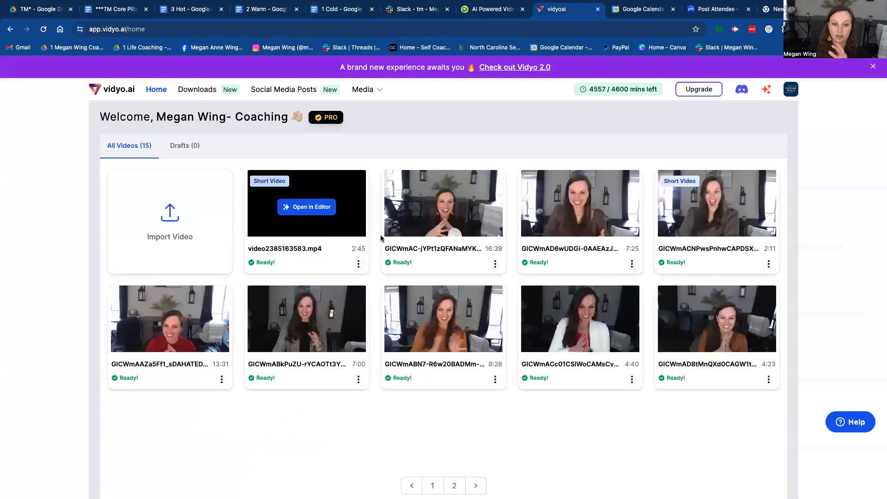
{"action": "mouse_move", "coordinate": [307, 203]}
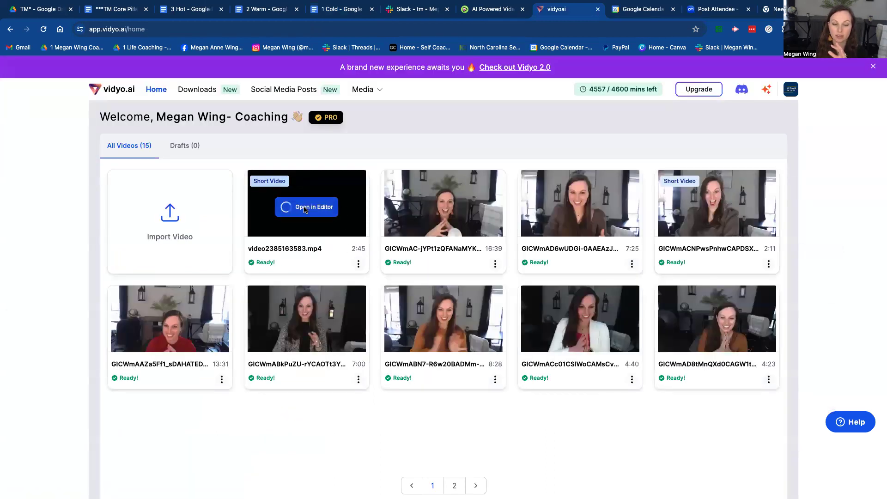
{"action": "left_click", "coordinate": [306, 207]}
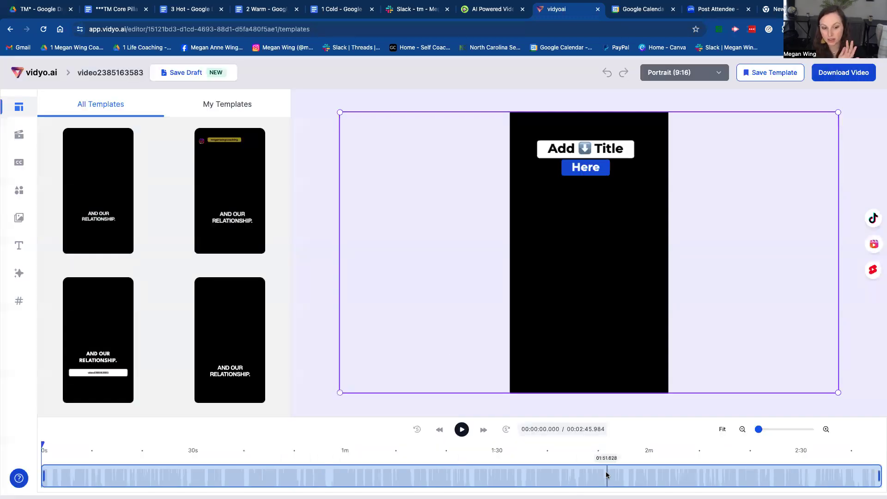
{"action": "left_click_drag", "start_coordinate": [878, 471], "coordinate": [341, 468]}
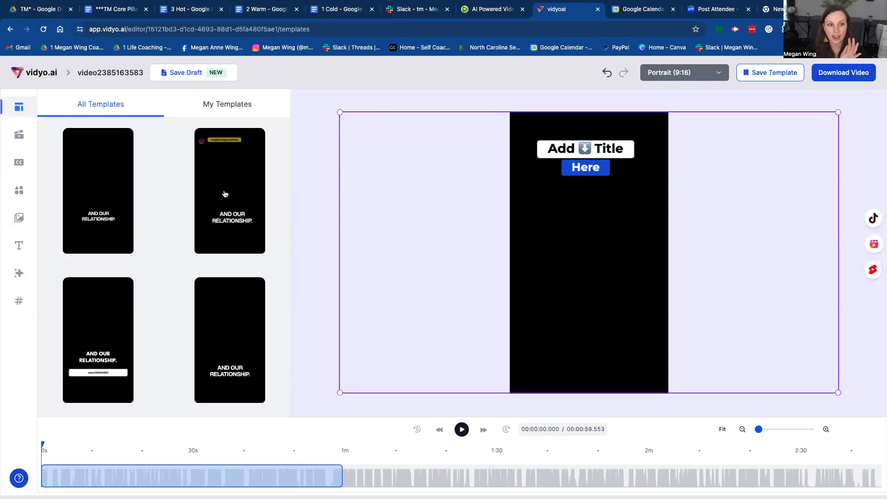
{"action": "scroll", "coordinate": [224, 193], "scroll_direction": "down", "scroll_amount": 3}
{"action": "scroll", "coordinate": [224, 194], "scroll_direction": "down", "scroll_amount": 5}
{"action": "scroll", "coordinate": [224, 193], "scroll_direction": "down", "scroll_amount": 3}
{"action": "scroll", "coordinate": [217, 287], "scroll_direction": "down", "scroll_amount": 3}
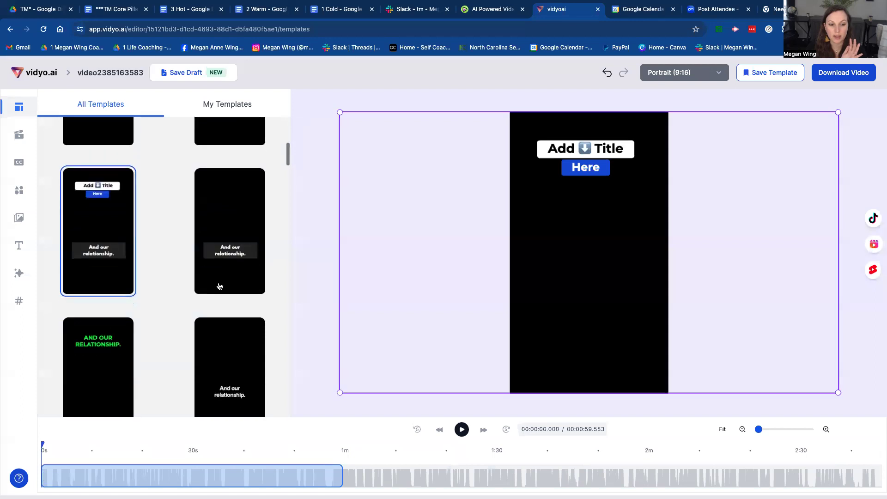
{"action": "scroll", "coordinate": [217, 284], "scroll_direction": "down", "scroll_amount": 2}
{"action": "scroll", "coordinate": [220, 285], "scroll_direction": "down", "scroll_amount": 1}
{"action": "scroll", "coordinate": [219, 285], "scroll_direction": "down", "scroll_amount": 3}
{"action": "scroll", "coordinate": [219, 285], "scroll_direction": "down", "scroll_amount": 2}
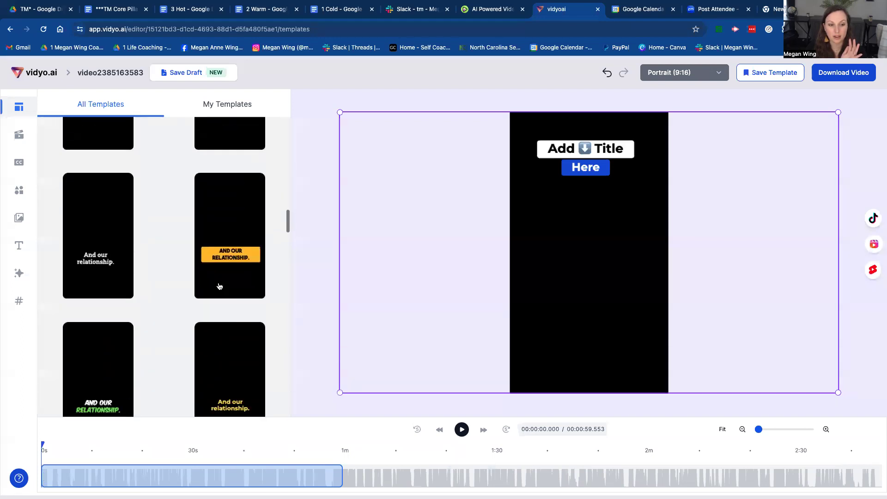
{"action": "scroll", "coordinate": [220, 286], "scroll_direction": "down", "scroll_amount": 3}
{"action": "scroll", "coordinate": [219, 286], "scroll_direction": "down", "scroll_amount": 2}
{"action": "scroll", "coordinate": [219, 286], "scroll_direction": "down", "scroll_amount": 2}
{"action": "scroll", "coordinate": [219, 286], "scroll_direction": "down", "scroll_amount": 3}
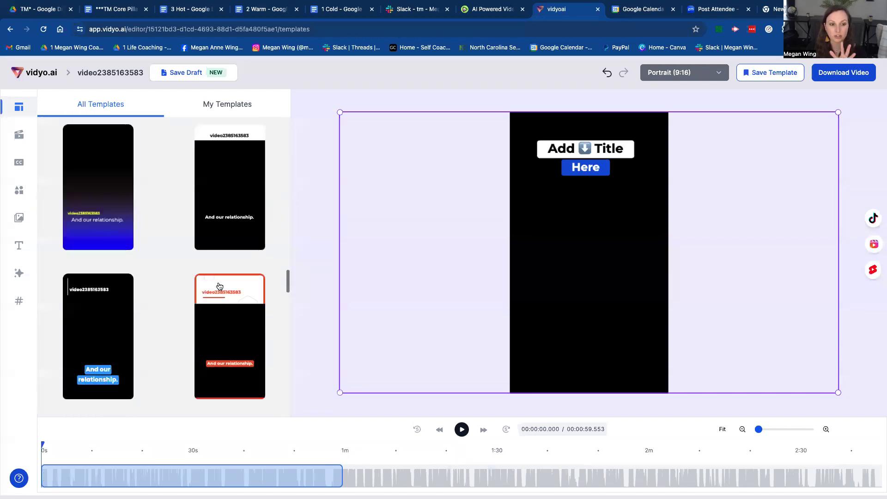
- Apply the orange-red banner template and select its title text on the canvas
{"action": "left_click", "coordinate": [220, 286]}
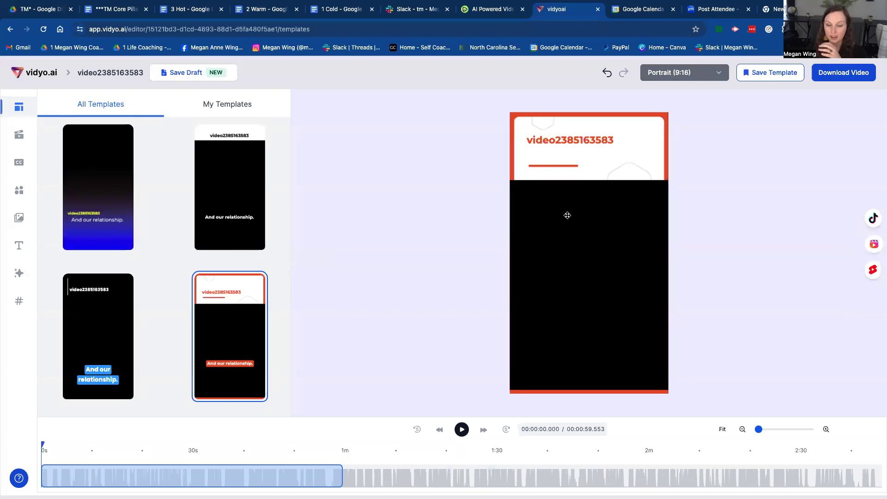
{"action": "left_click", "coordinate": [551, 319]}
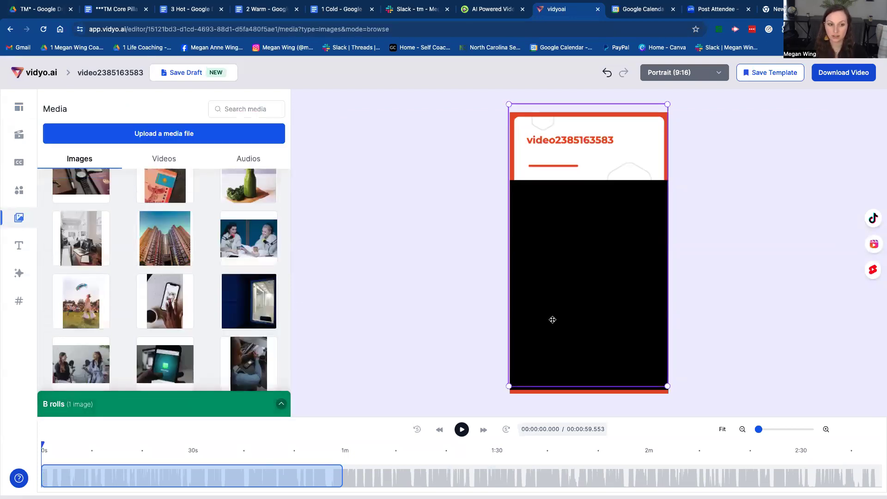
{"action": "left_click", "coordinate": [573, 139]}
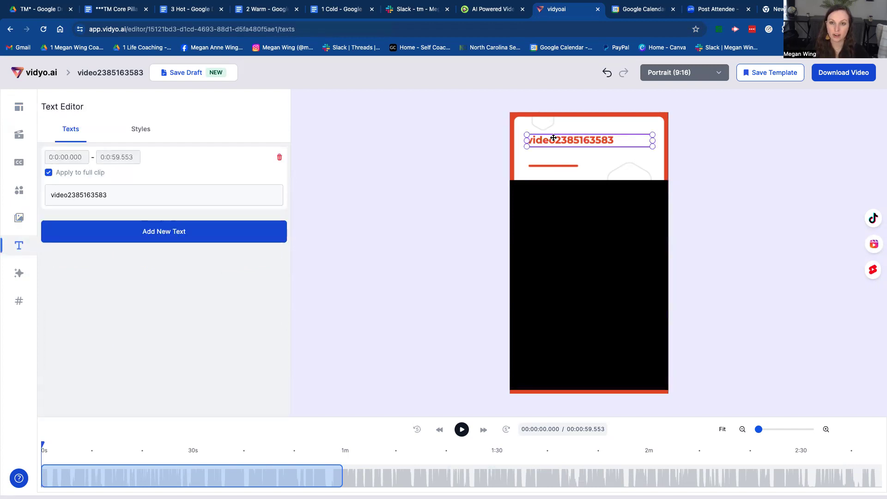
- Replace the header title text with 'Set Aside Time For Relationships'
{"action": "left_click", "coordinate": [44, 12]}
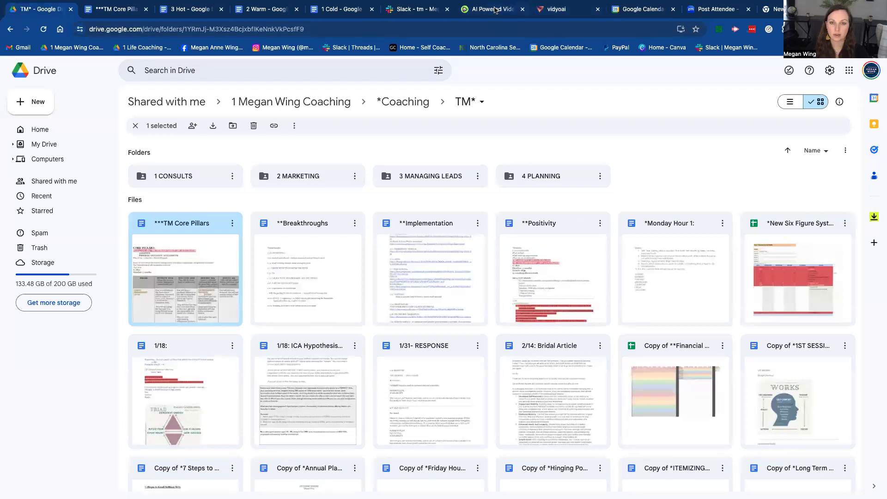
{"action": "left_click", "coordinate": [556, 10]}
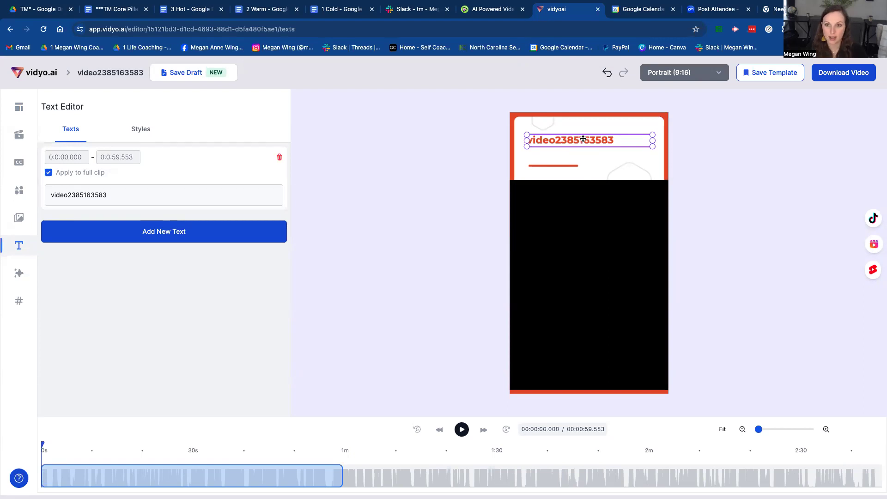
{"action": "double_click", "coordinate": [106, 196]}
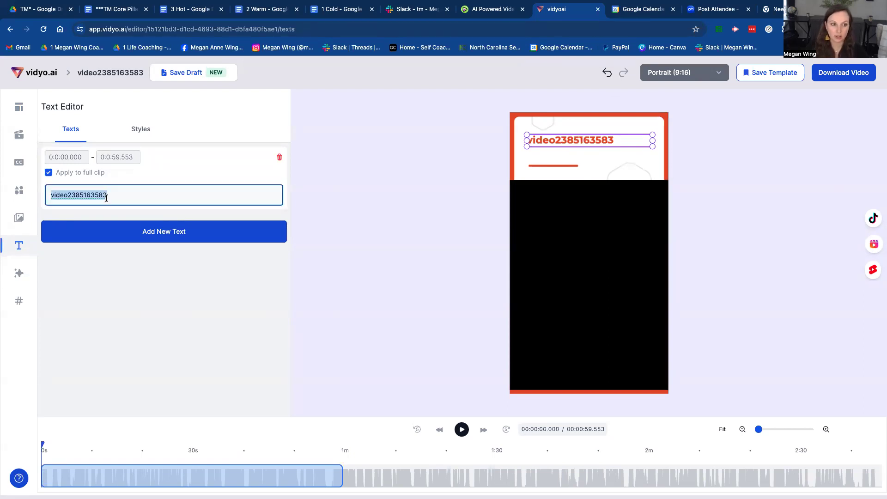
{"action": "type", "text": "/S"}
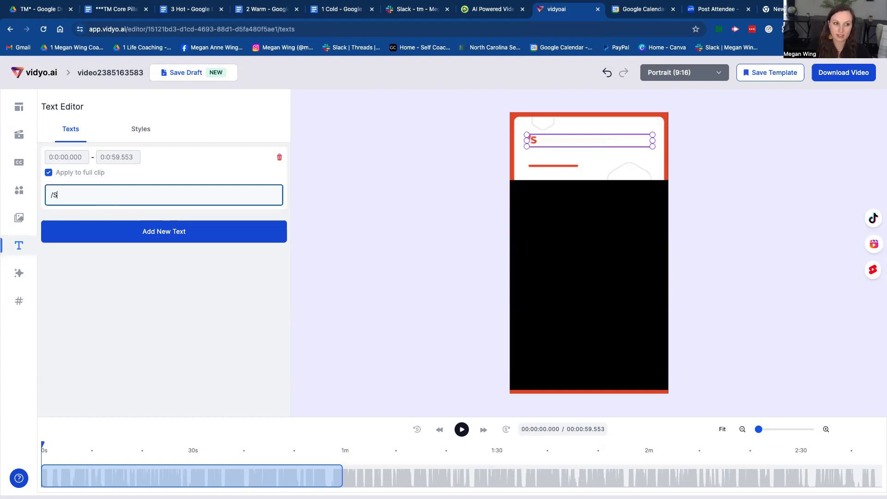
{"action": "type", "text": "="}
{"action": "key", "text": "BackSpace"}
{"action": "key", "text": "BackSpace"}
{"action": "key", "text": "BackSpace"}
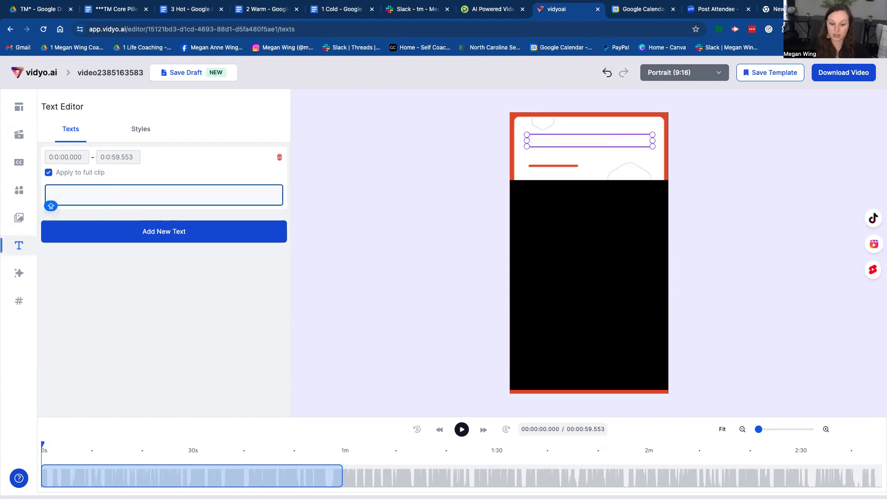
{"action": "type", "text": "SET"}
{"action": "key", "text": "BackSpace"}
{"action": "key", "text": "BackSpace"}
{"action": "type", "text": "et"}
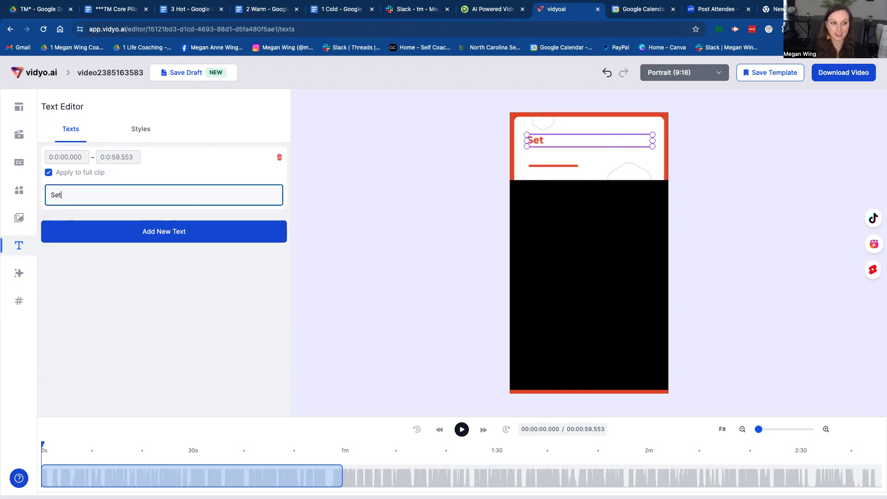
{"action": "type", "text": " Aside Time For "}
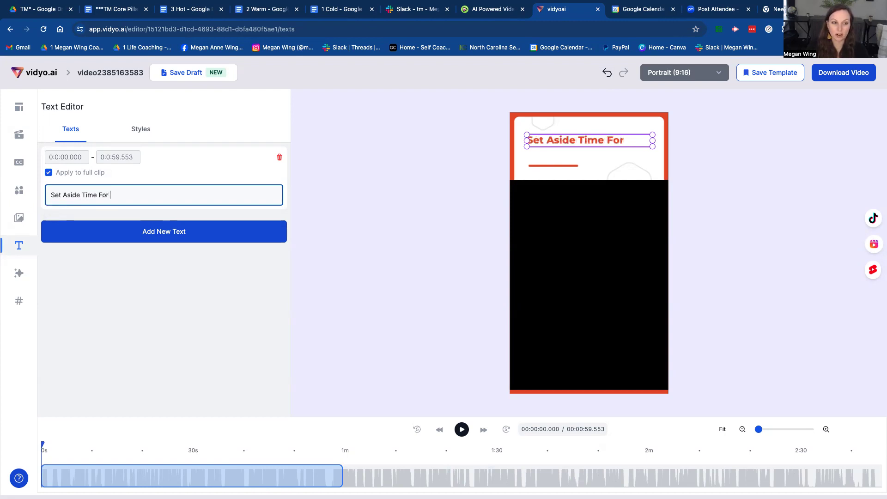
{"action": "type", "text": "Rel"}
{"action": "type", "text": "at"}
{"action": "key", "text": "BackSpace"}
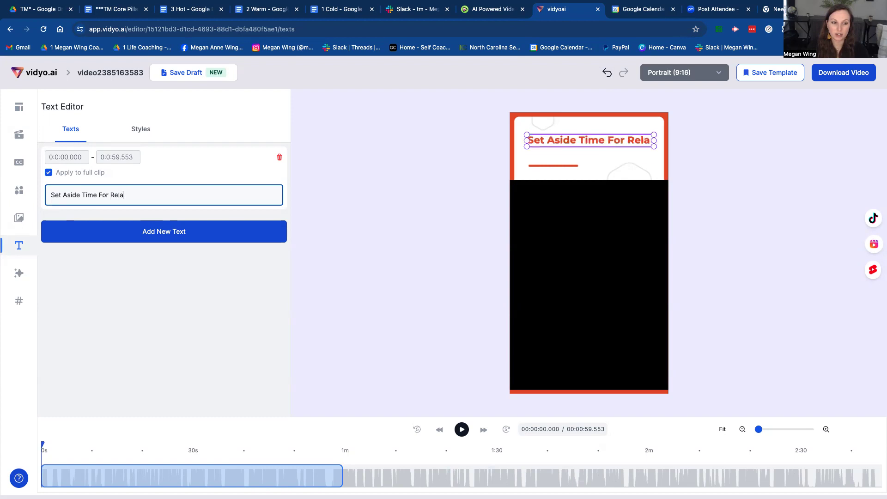
{"action": "type", "text": "tionships"}
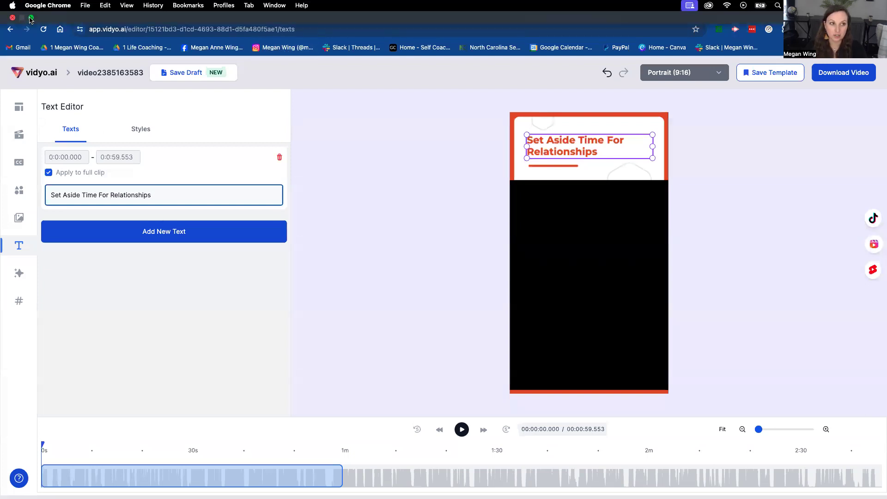
- Exit Chrome full screen and reposition the browser window on the vidyo.ai editor
{"action": "left_click", "coordinate": [29, 19]}
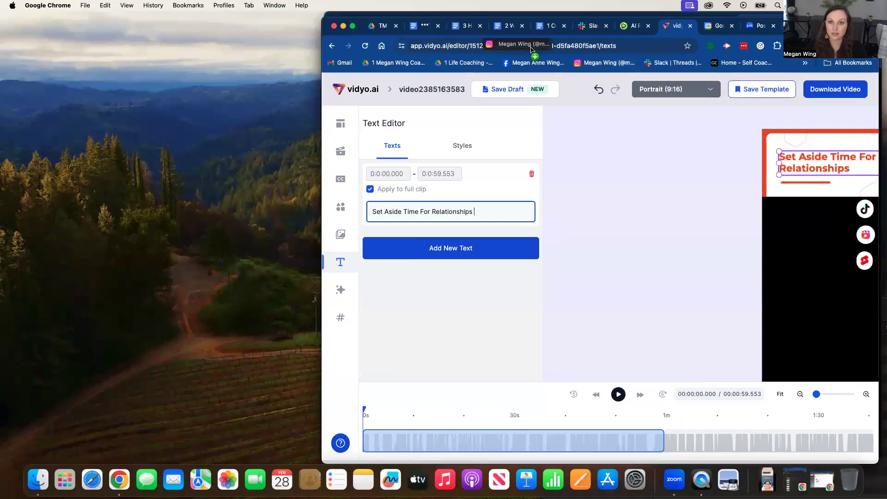
{"action": "left_click_drag", "start_coordinate": [422, 52], "coordinate": [668, 39]}
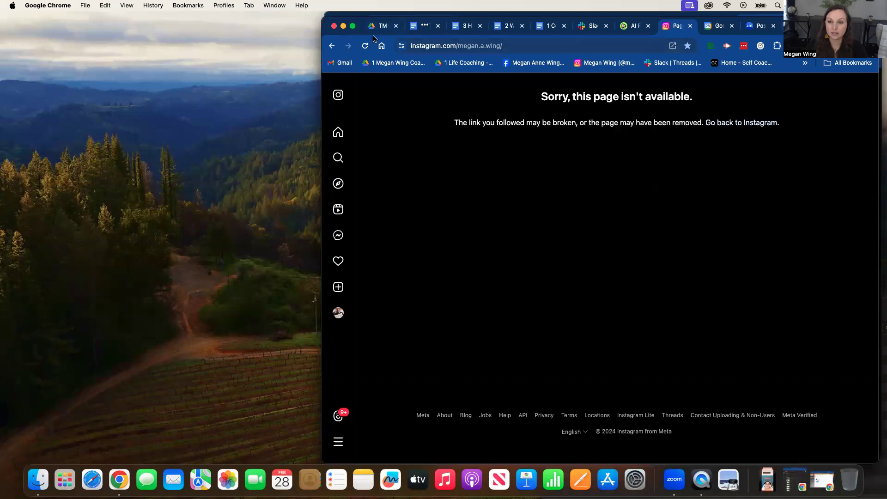
{"action": "left_click", "coordinate": [333, 46]}
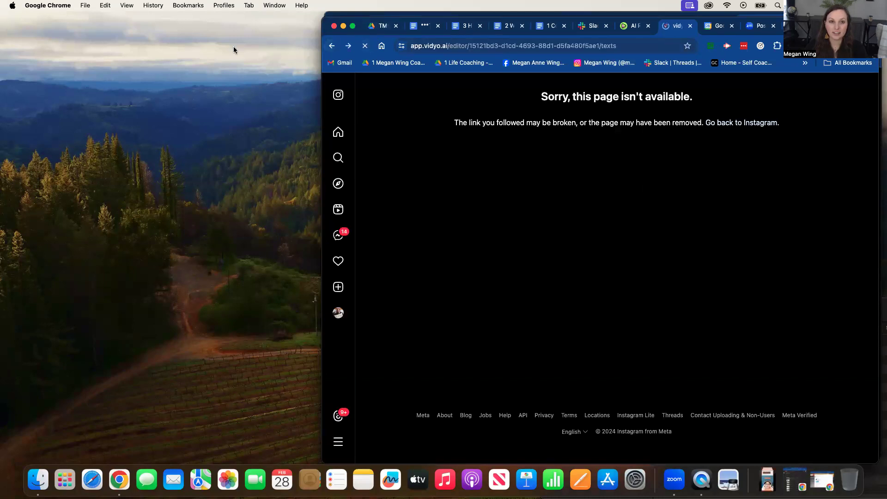
{"action": "left_click_drag", "start_coordinate": [851, 21], "coordinate": [716, 53]}
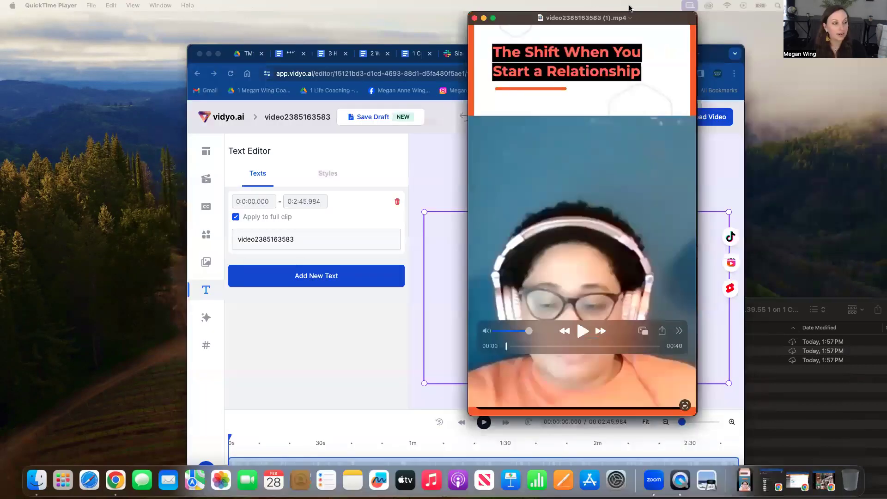
- Minimize both QuickTime reel previews and Finder, then bring the vidyo.ai browser forward
{"action": "left_click_drag", "start_coordinate": [665, 12], "coordinate": [589, 12]}
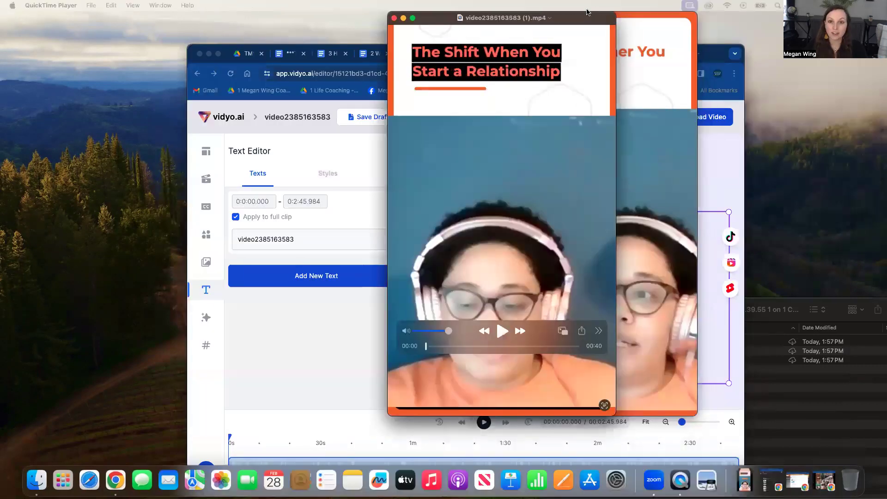
{"action": "left_click", "coordinate": [403, 18]}
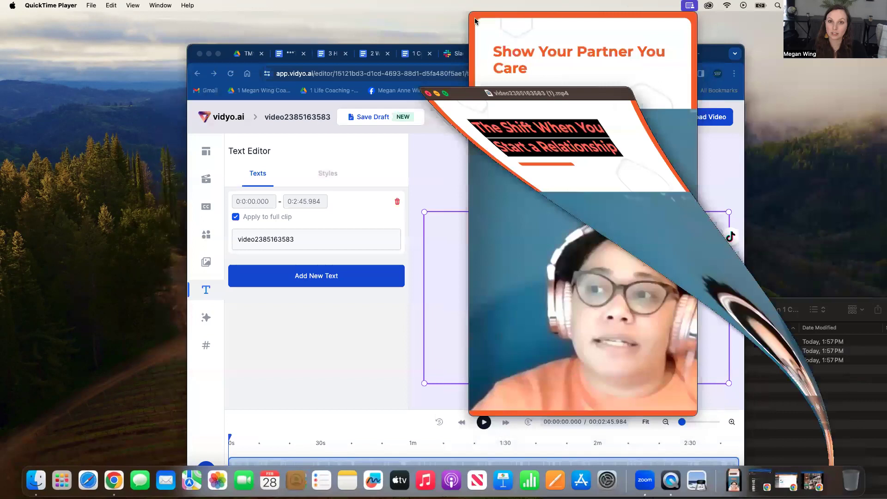
{"action": "left_click", "coordinate": [485, 18]}
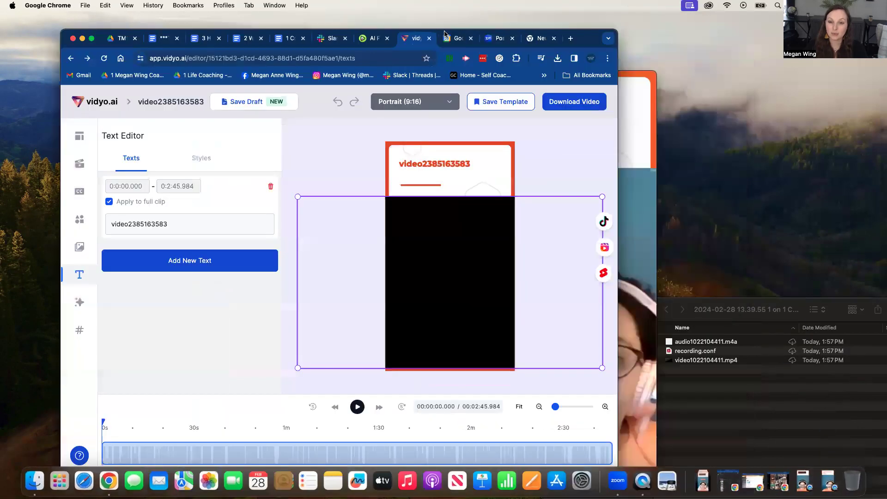
{"action": "left_click_drag", "start_coordinate": [697, 55], "coordinate": [426, 34]}
{"action": "left_click", "coordinate": [441, 77]}
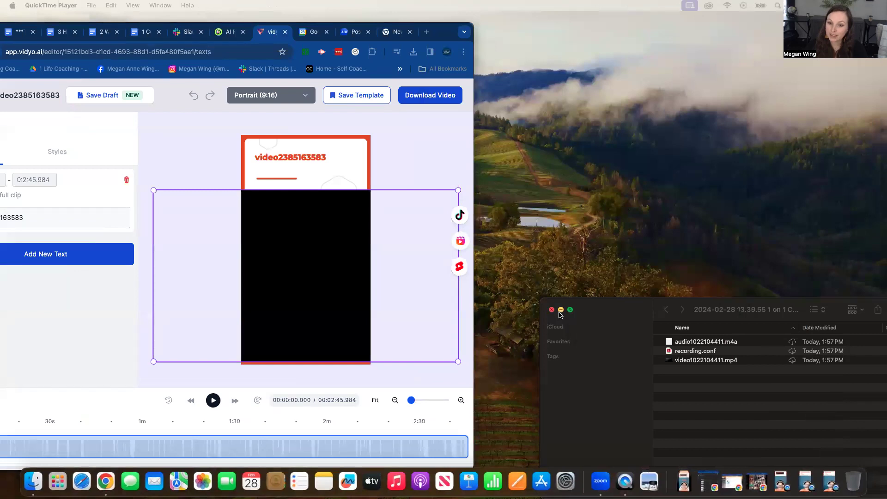
{"action": "left_click", "coordinate": [560, 309]}
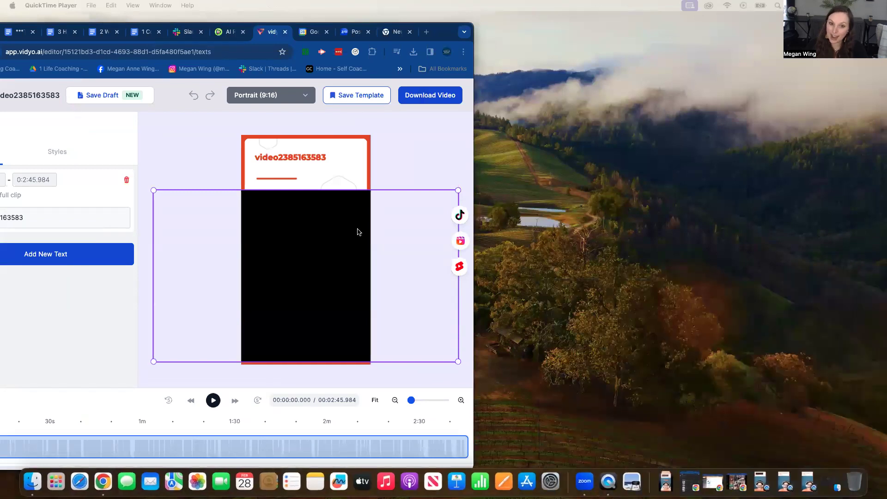
{"action": "left_click", "coordinate": [441, 35]}
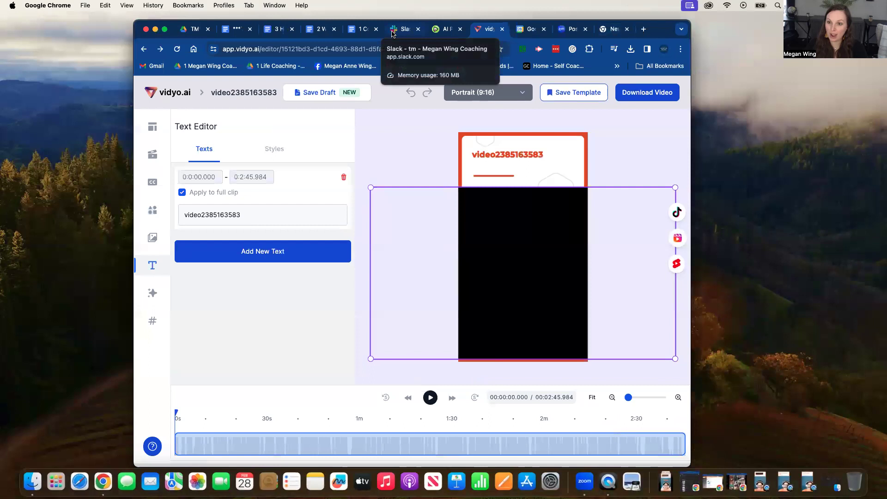
{"action": "left_click", "coordinate": [361, 30]}
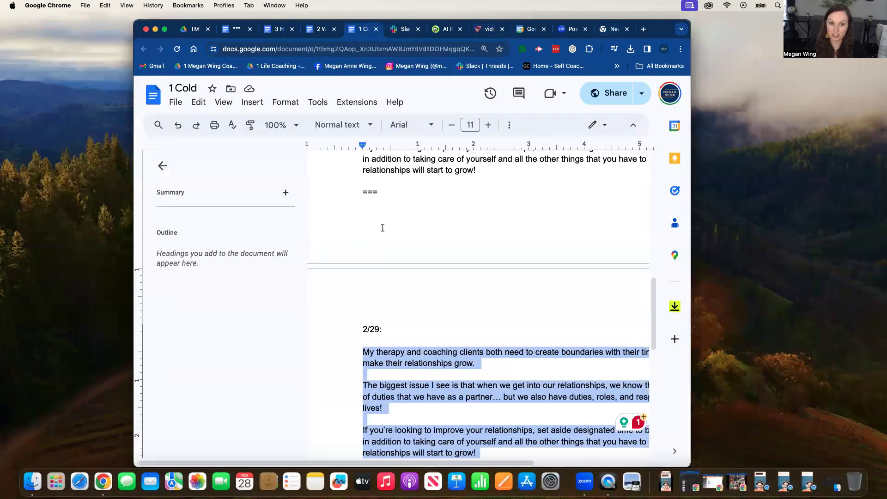
{"action": "left_click", "coordinate": [319, 29]}
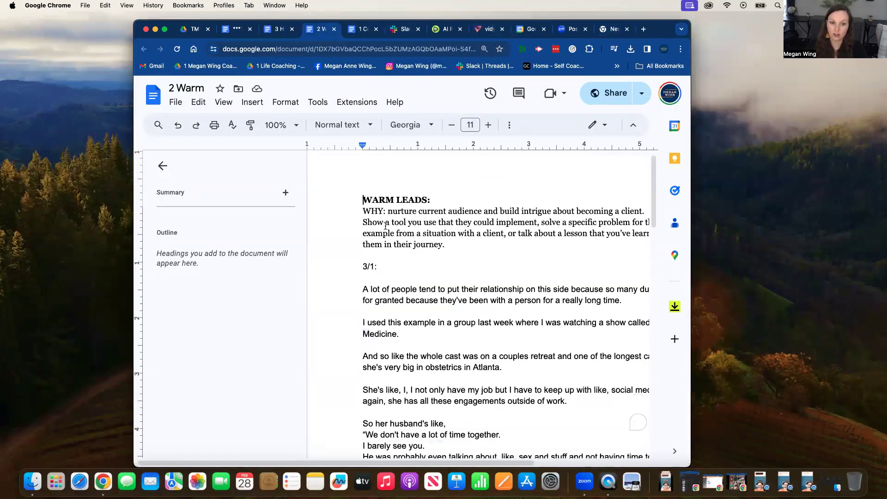
{"action": "scroll", "coordinate": [386, 226], "scroll_direction": "down", "scroll_amount": 10}
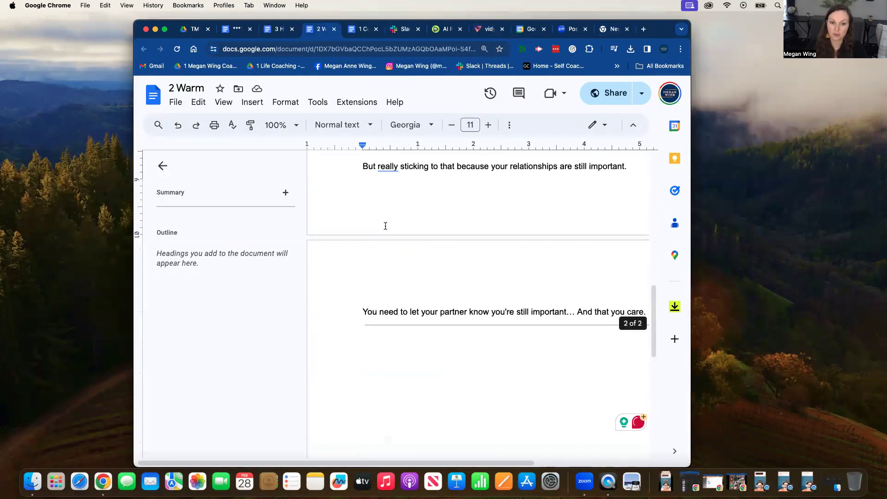
{"action": "left_click", "coordinate": [277, 29]}
{"action": "scroll", "coordinate": [349, 200], "scroll_direction": "down", "scroll_amount": 5}
{"action": "scroll", "coordinate": [350, 200], "scroll_direction": "down", "scroll_amount": 3}
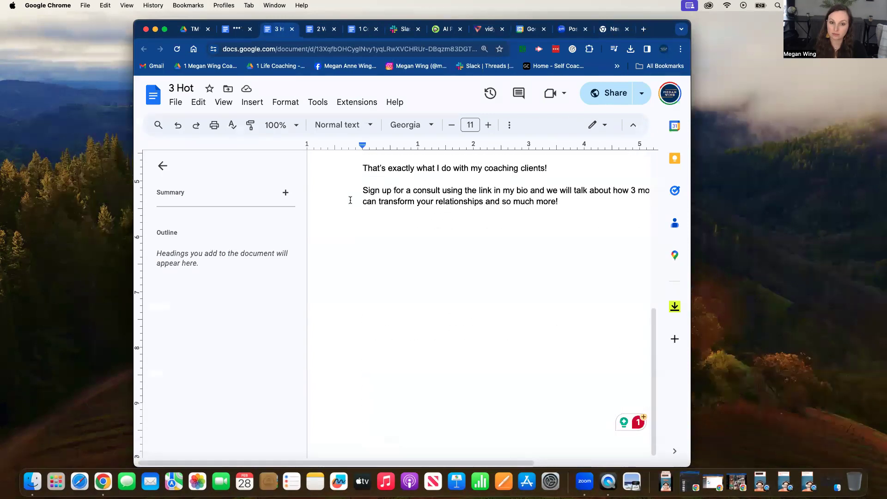
{"action": "scroll", "coordinate": [350, 200], "scroll_direction": "up", "scroll_amount": 5}
{"action": "scroll", "coordinate": [350, 199], "scroll_direction": "up", "scroll_amount": 1}
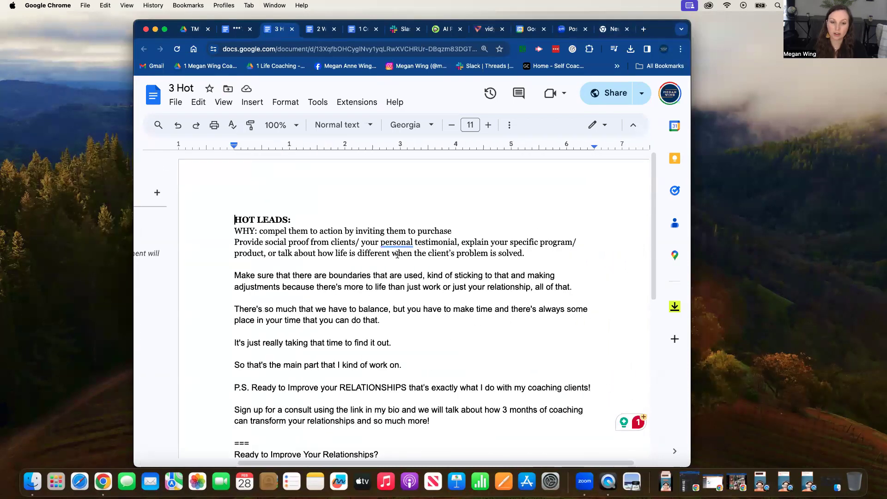
{"action": "scroll", "coordinate": [436, 316], "scroll_direction": "down", "scroll_amount": 5}
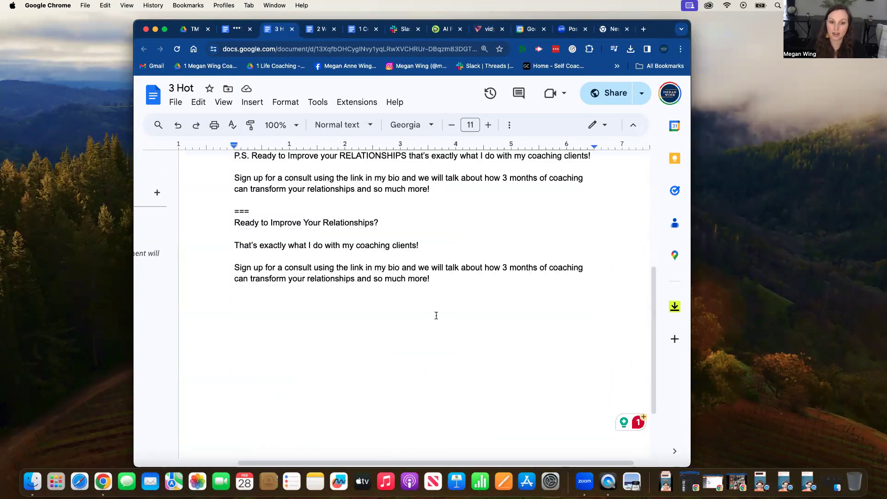
{"action": "right_click", "coordinate": [436, 315]}
{"action": "left_click", "coordinate": [342, 307]}
{"action": "left_click", "coordinate": [490, 27]}
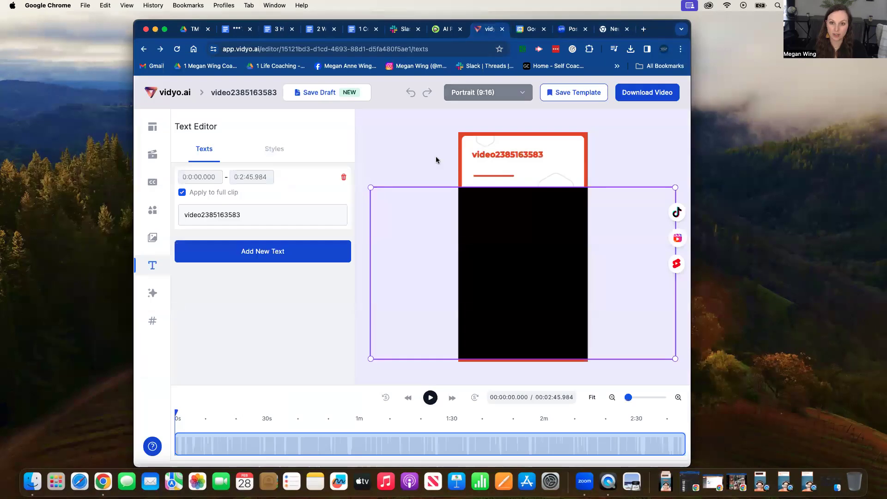
- Visit the vidyo.ai home dashboard, then add empty lines below the 2/29 post in '1 Cold'
{"action": "left_click", "coordinate": [170, 95]}
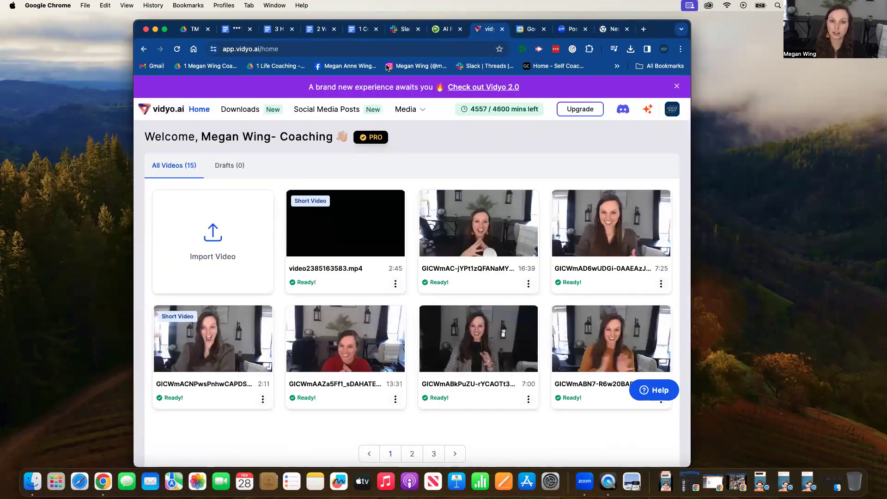
{"action": "left_click", "coordinate": [354, 30]}
{"action": "scroll", "coordinate": [392, 270], "scroll_direction": "down", "scroll_amount": 2}
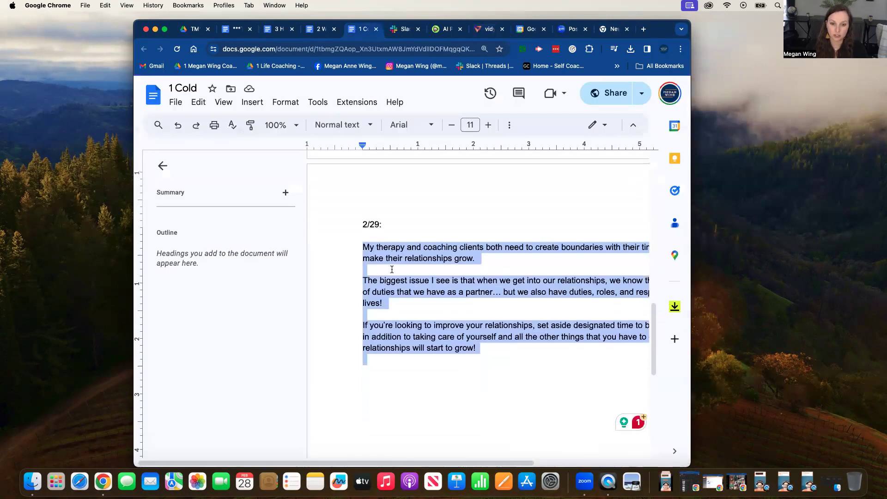
{"action": "left_click", "coordinate": [480, 315]}
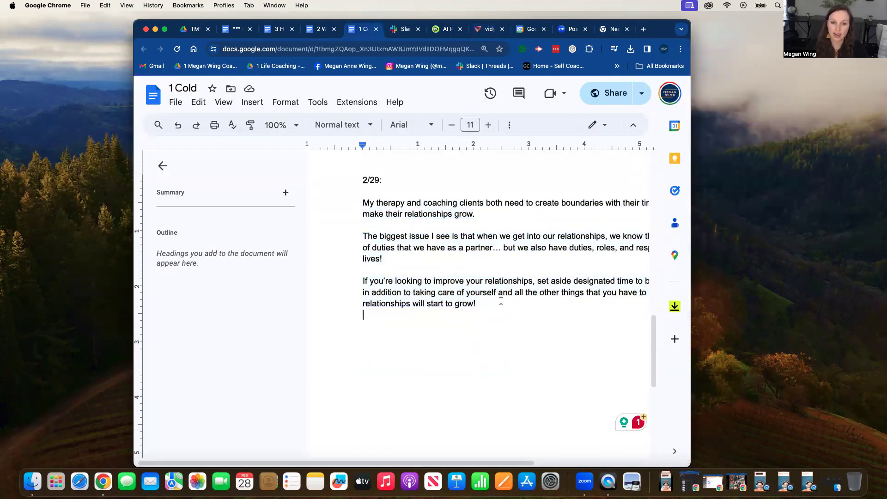
{"action": "key", "text": "Return"}
{"action": "key", "text": "Return"}
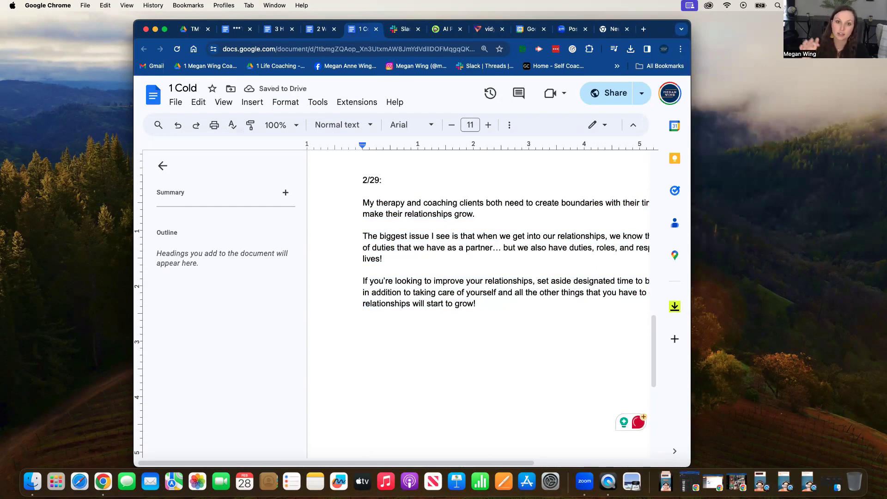
- Start Voice typing from Tools, dictate a test sentence into '1 Cold', then erase it
{"action": "left_click", "coordinate": [313, 105]}
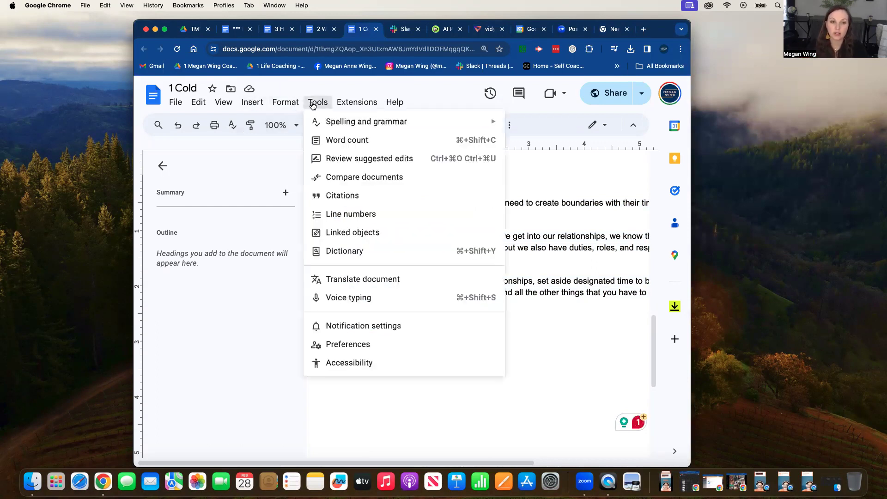
{"action": "left_click", "coordinate": [353, 298]}
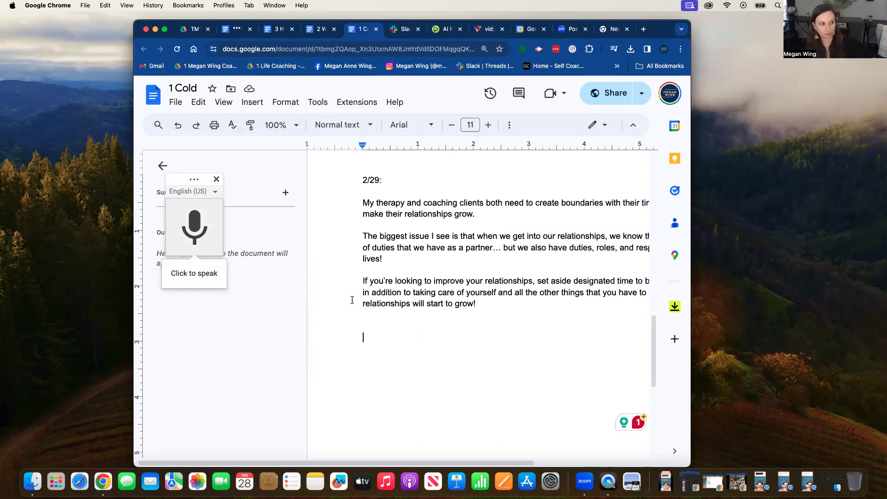
{"action": "left_click", "coordinate": [192, 220]}
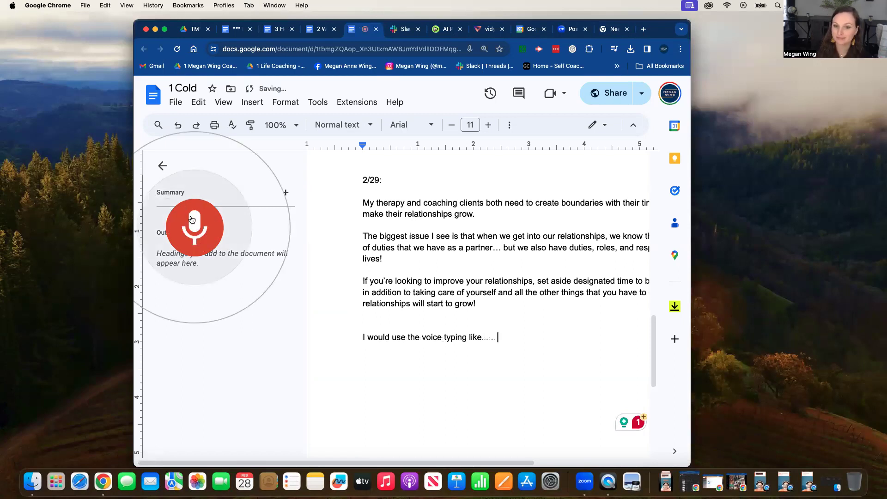
{"action": "left_click", "coordinate": [192, 220]}
{"action": "triple_click", "coordinate": [474, 338]}
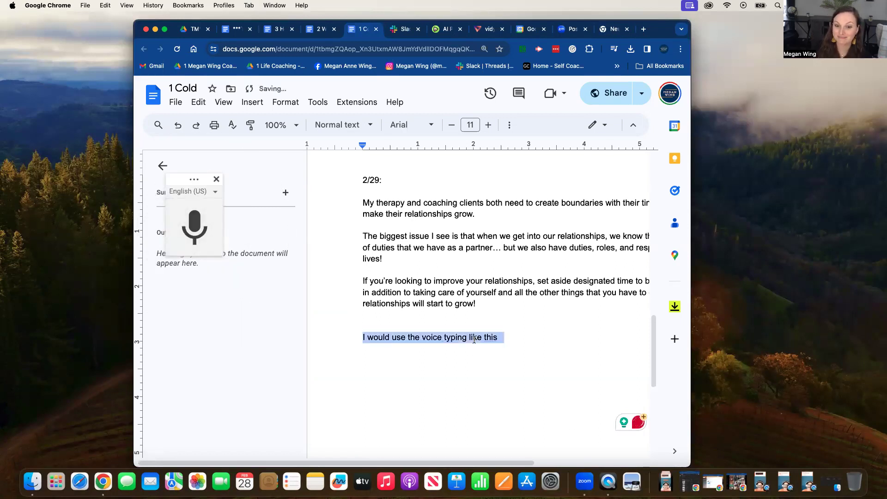
{"action": "key", "text": "BackSpace"}
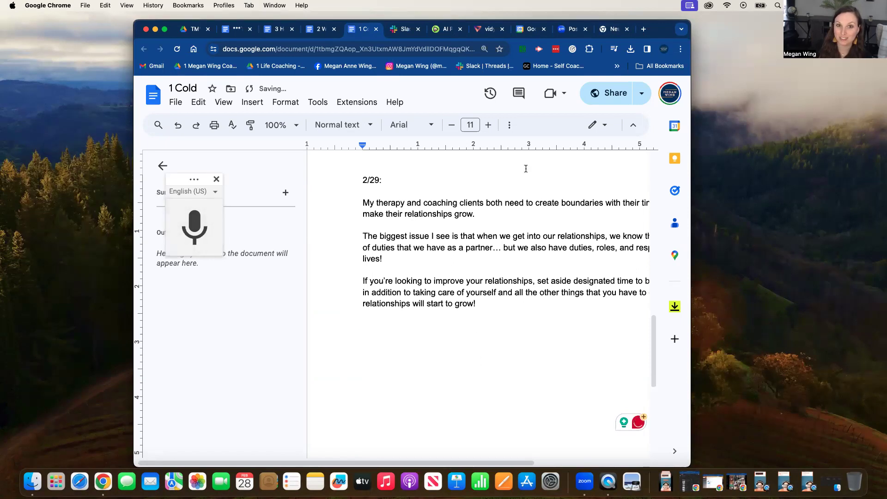